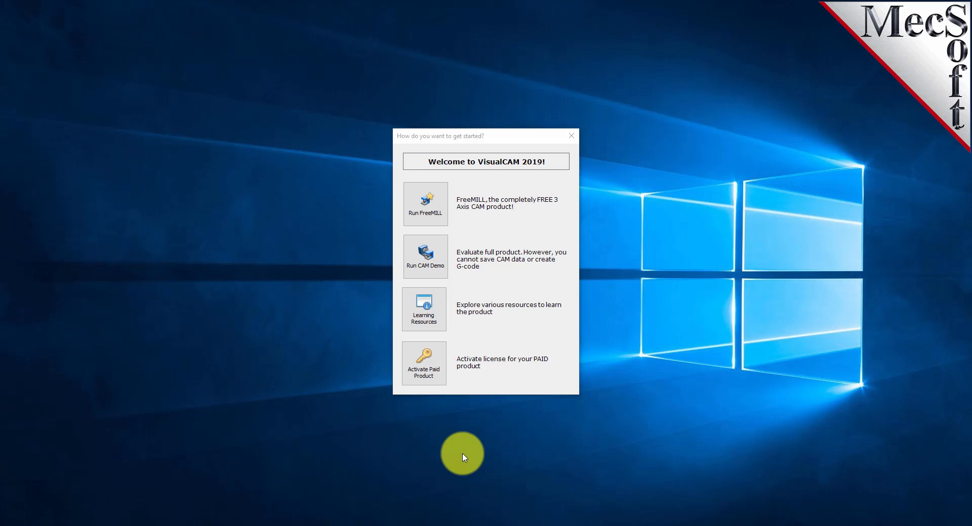
- Launch FreeMILL from the welcome dialog and check that it is the active VisualCAM 2019 module
{"action": "left_click", "coordinate": [501, 136]}
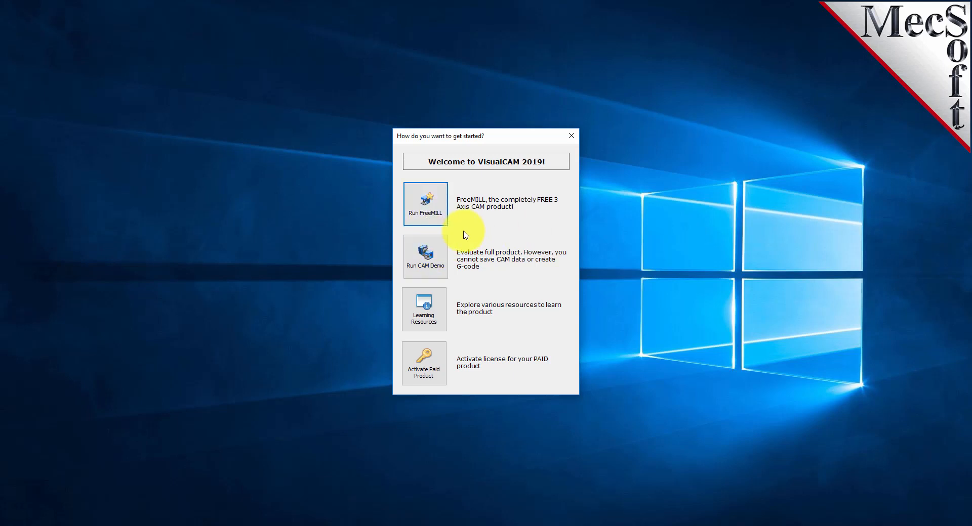
{"action": "left_click", "coordinate": [429, 216]}
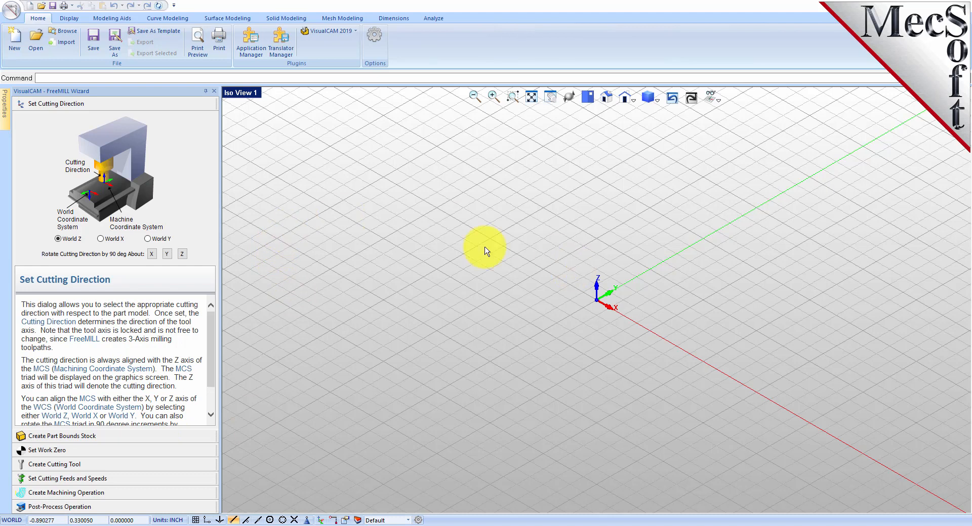
{"action": "left_click", "coordinate": [356, 33]}
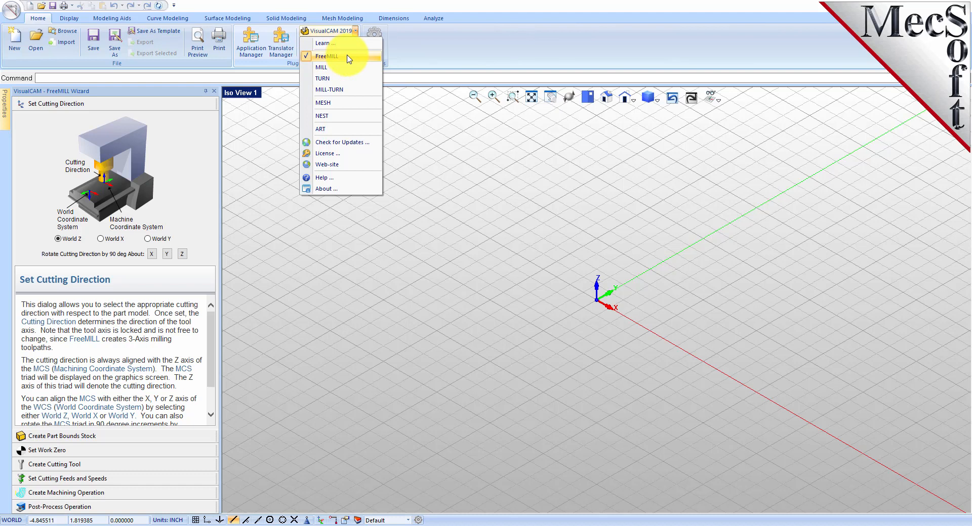
{"action": "left_click", "coordinate": [591, 306]}
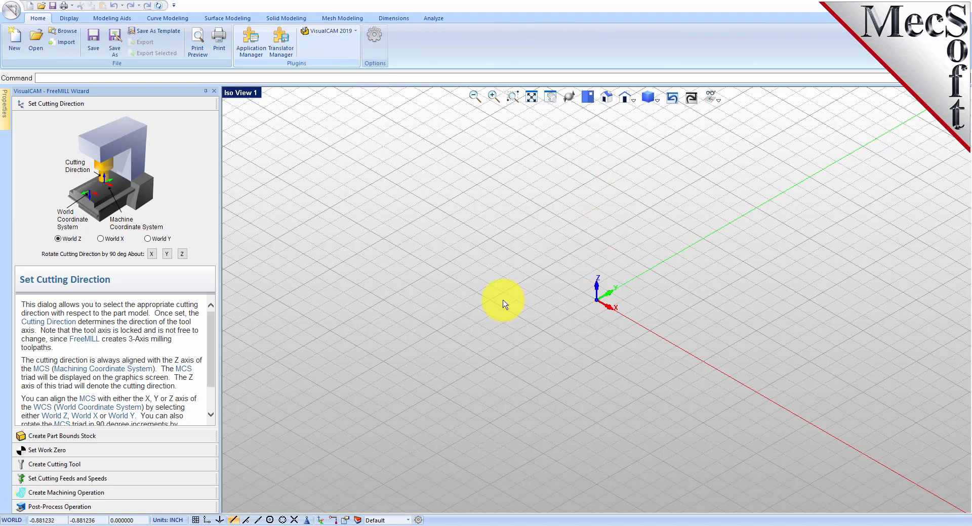
- Open the STEP file of the part to machine from the CAMJam 2018 folder
{"action": "left_click", "coordinate": [35, 37]}
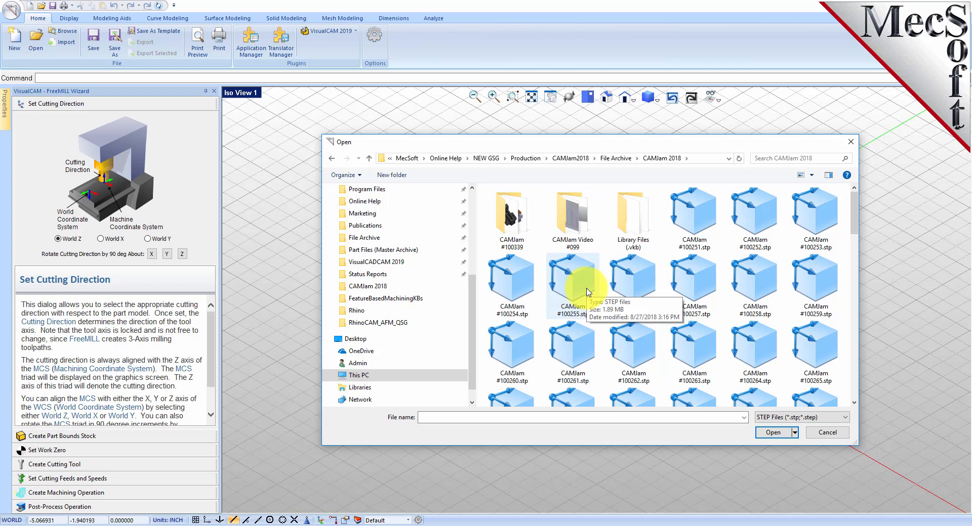
{"action": "left_click_drag", "start_coordinate": [856, 216], "coordinate": [849, 342]}
{"action": "left_click", "coordinate": [513, 357]}
{"action": "left_click", "coordinate": [773, 432]}
- Rotate the imported part 90 degrees about the X axis so its base lies flat and its raised shape faces up
{"action": "right_click_drag", "start_coordinate": [603, 313], "coordinate": [476, 367]}
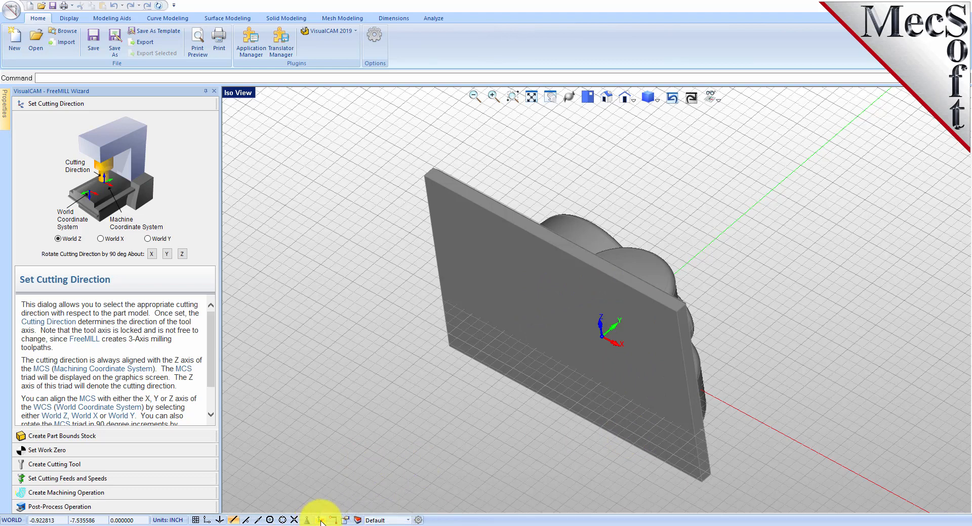
{"action": "left_click", "coordinate": [544, 309]}
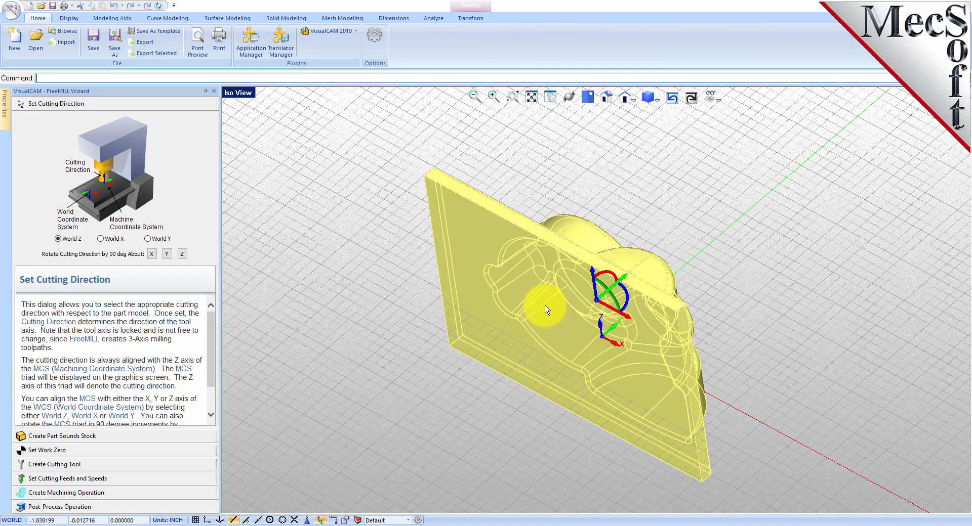
{"action": "left_click", "coordinate": [609, 275]}
{"action": "type", "text": "90"}
{"action": "key", "text": "Return"}
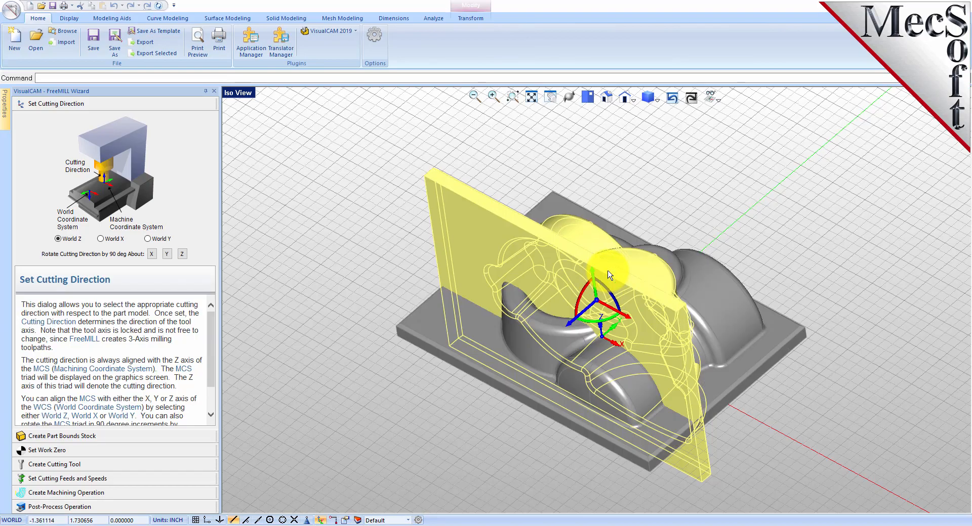
{"action": "left_click", "coordinate": [302, 281]}
{"action": "scroll", "coordinate": [736, 390], "scroll_direction": "up", "scroll_amount": 1}
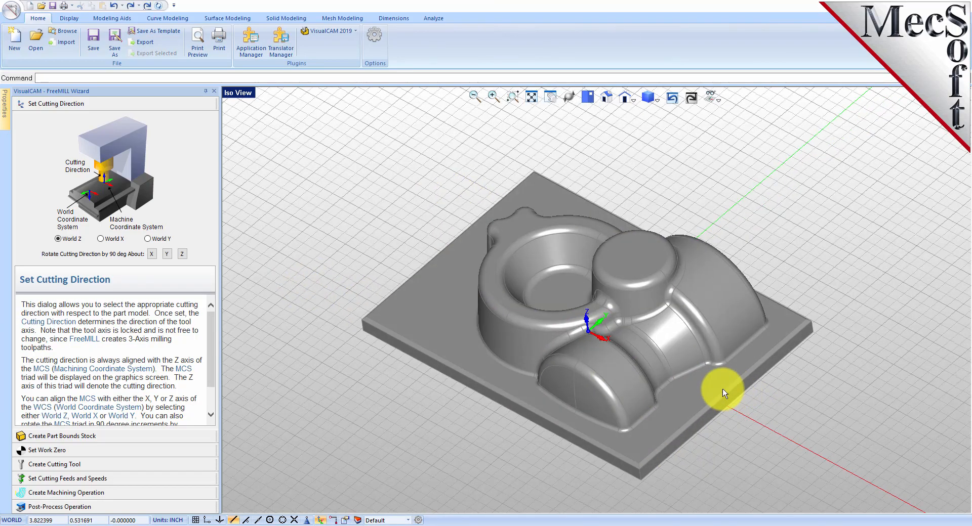
{"action": "middle_click_drag", "start_coordinate": [655, 393], "coordinate": [677, 391]}
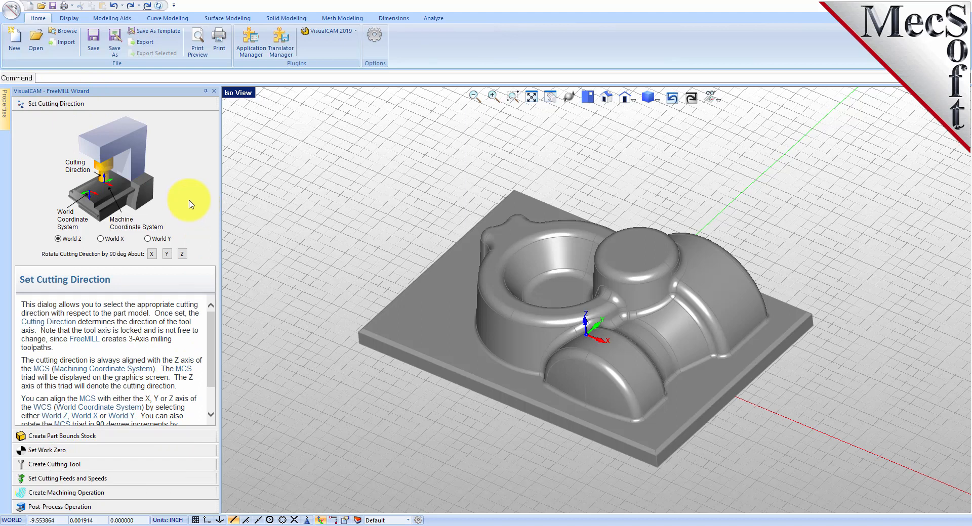
- Look through the FreeMILL wizard pages from cutting direction to post-processing and return to the cutting direction page
{"action": "left_click", "coordinate": [65, 104]}
{"action": "left_click", "coordinate": [76, 436]}
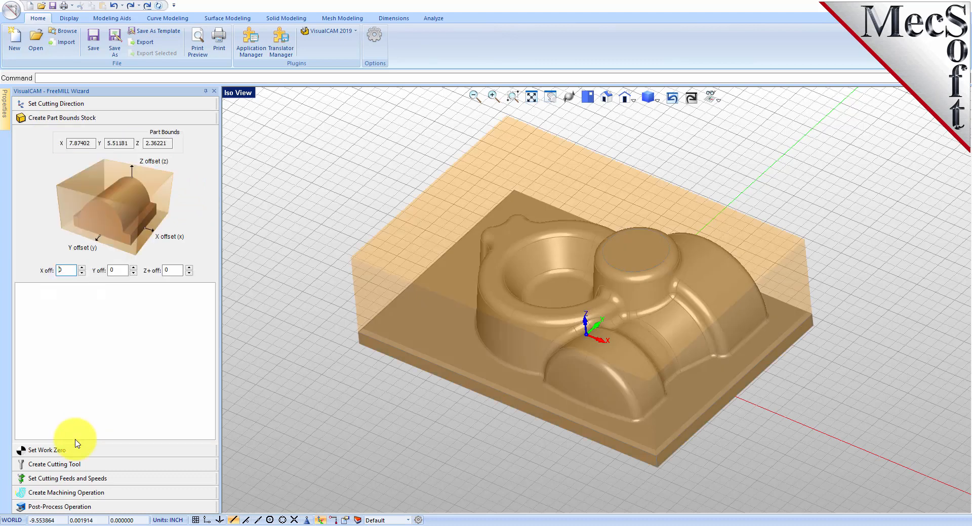
{"action": "left_click", "coordinate": [67, 450]}
{"action": "left_click", "coordinate": [72, 464]}
{"action": "left_click", "coordinate": [70, 417]}
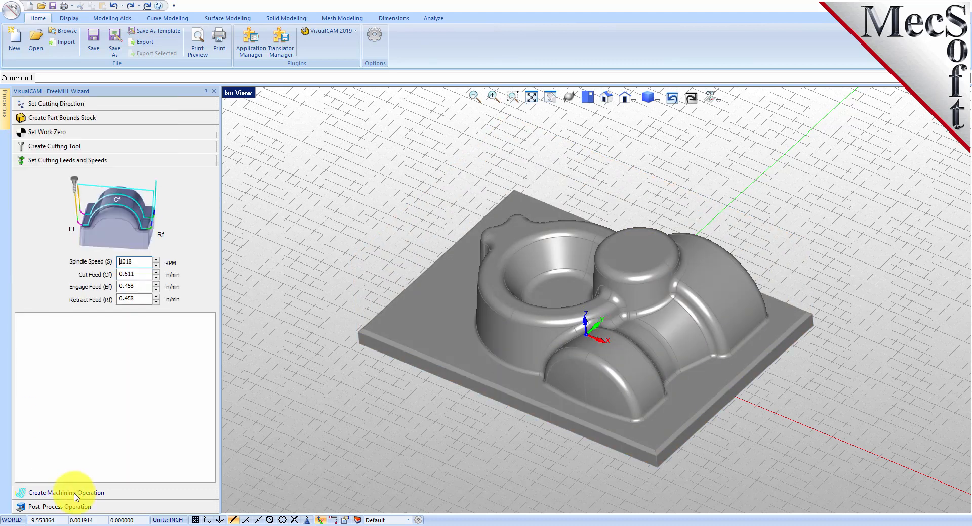
{"action": "left_click", "coordinate": [72, 488]}
{"action": "left_click", "coordinate": [71, 507]}
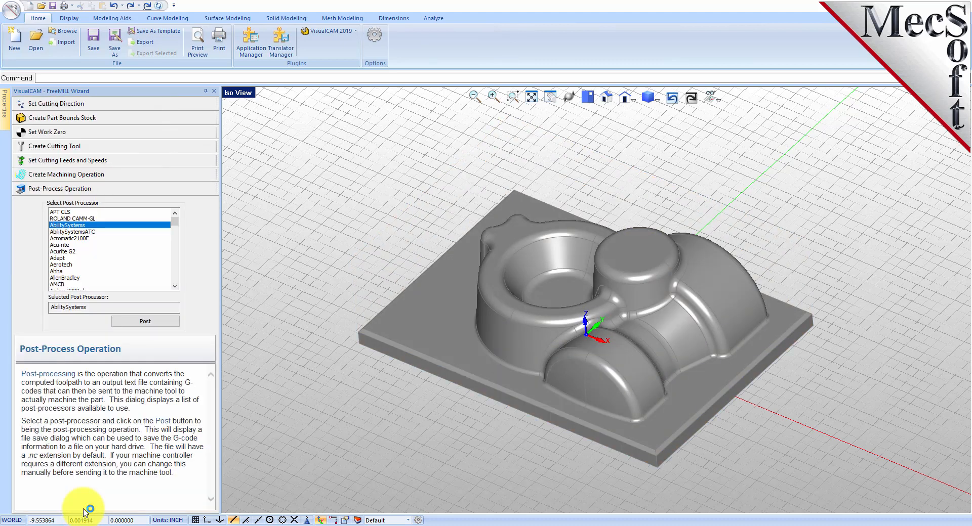
{"action": "left_click", "coordinate": [79, 104]}
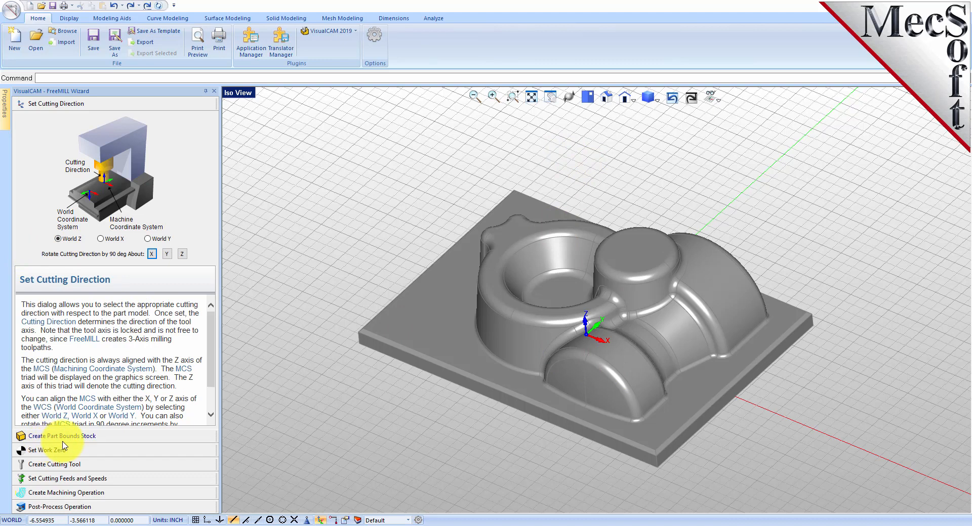
- Create a part bounds stock with a Z+ offset of 0.125 inch, leaving the X and Y offsets at 0
{"action": "left_click", "coordinate": [87, 437]}
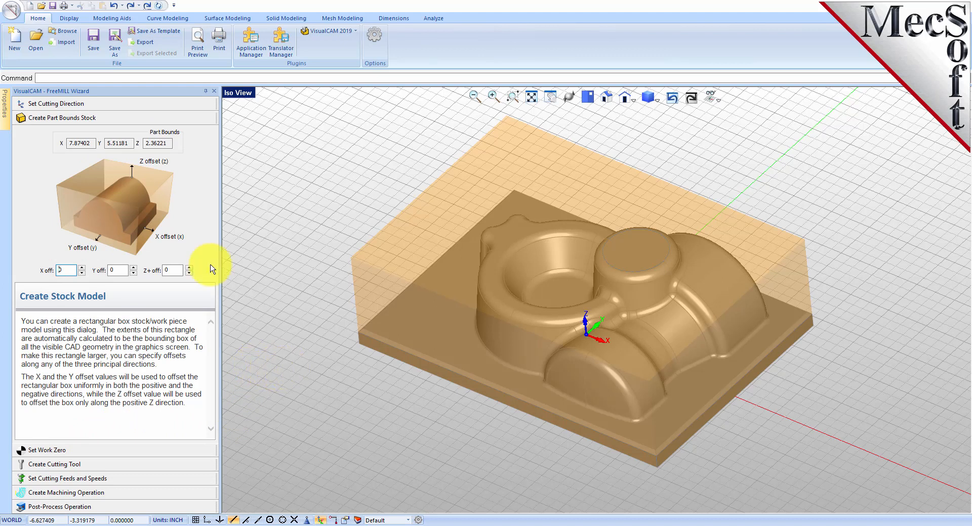
{"action": "double_click", "coordinate": [72, 144]}
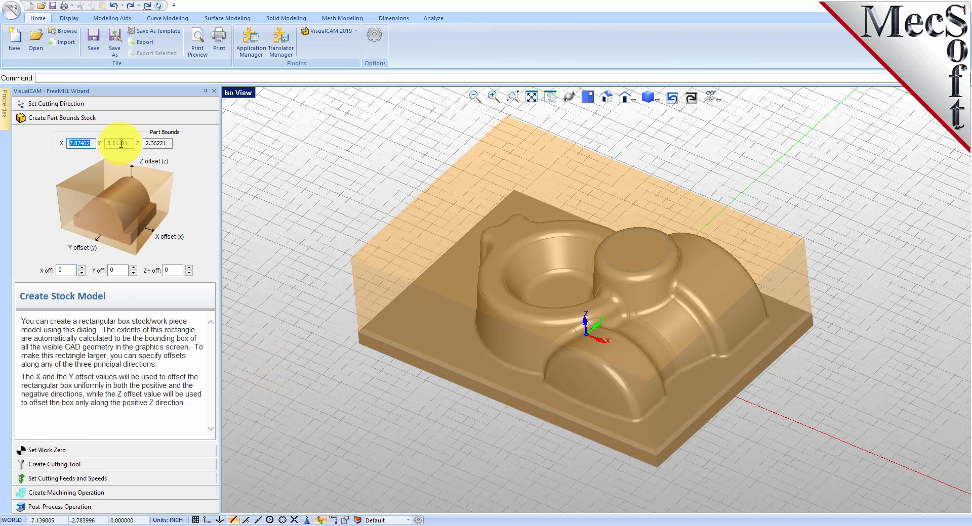
{"action": "double_click", "coordinate": [156, 143]}
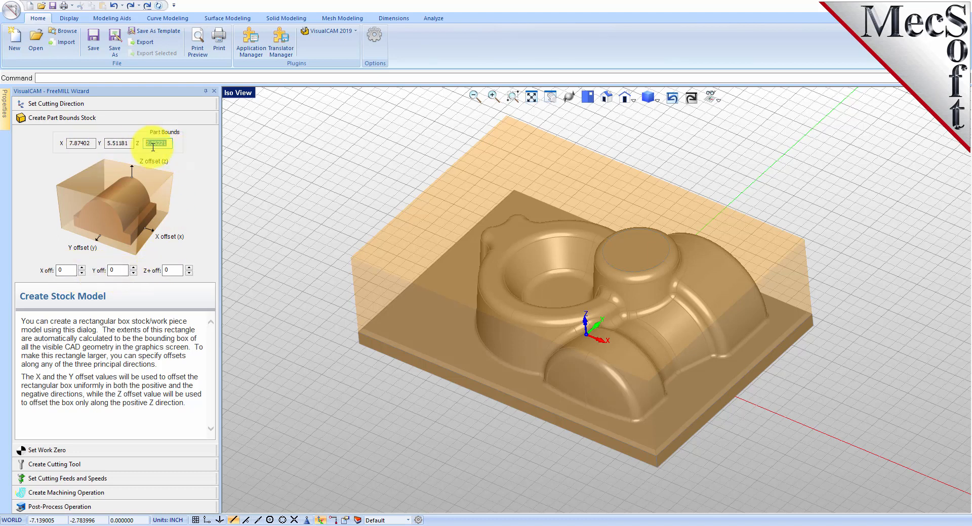
{"action": "left_click", "coordinate": [167, 271]}
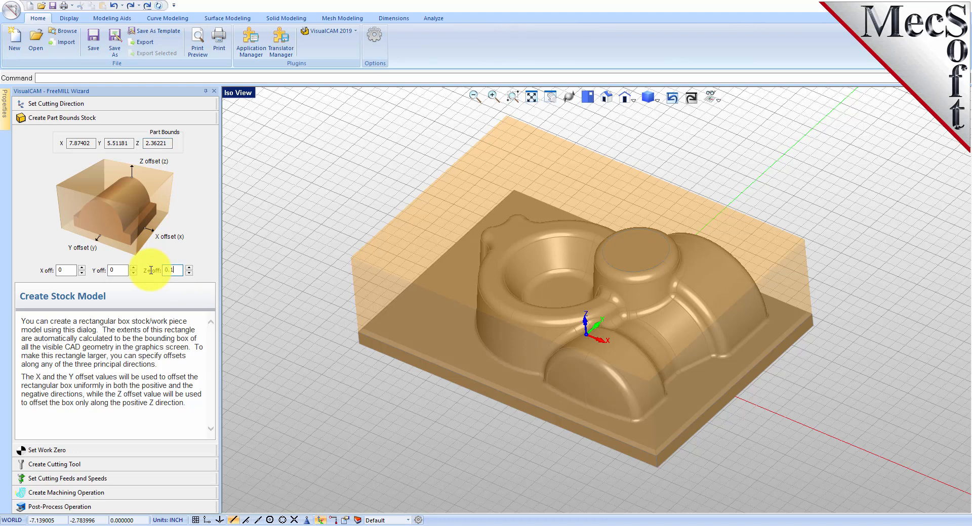
{"action": "left_click", "coordinate": [122, 270]}
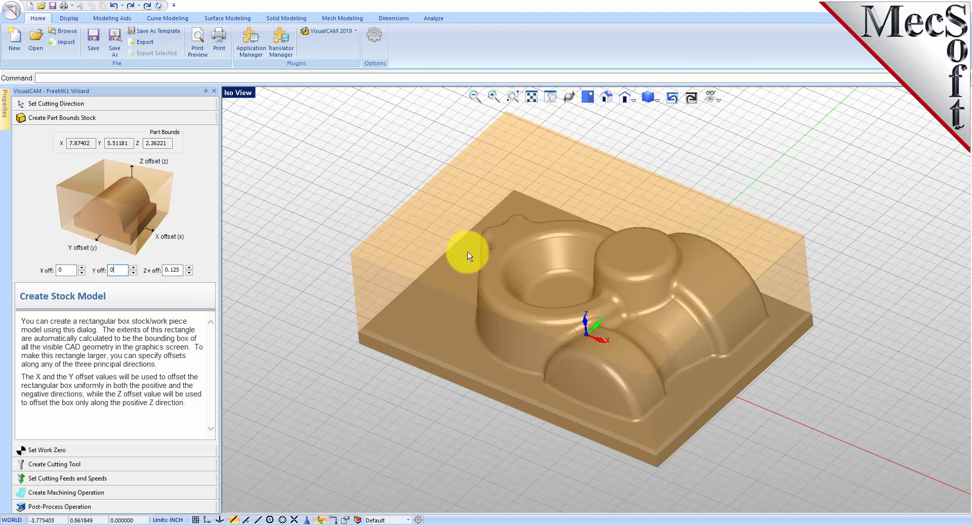
- Switch to the Tee Right viewport layout, widen the Iso view, and enlarge the part in the Top and Right views
{"action": "left_click", "coordinate": [245, 93]}
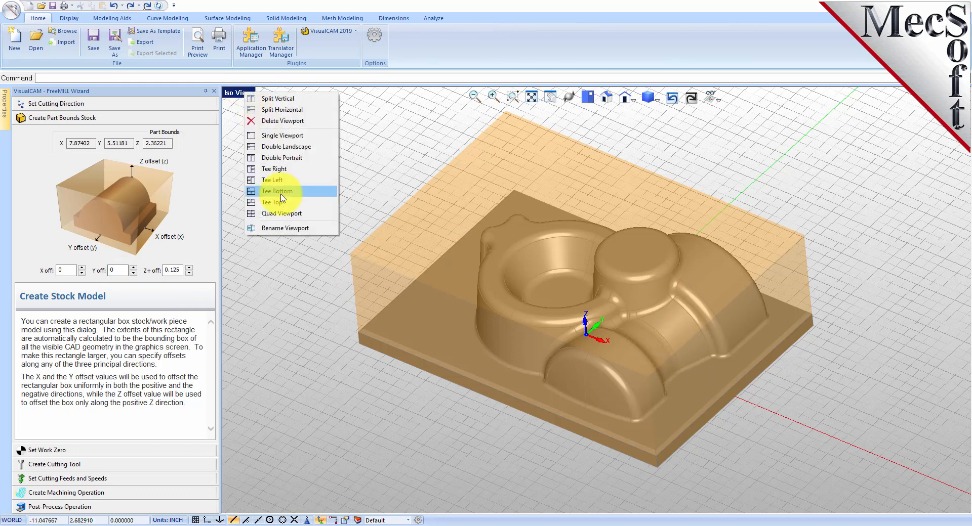
{"action": "left_click", "coordinate": [270, 172]}
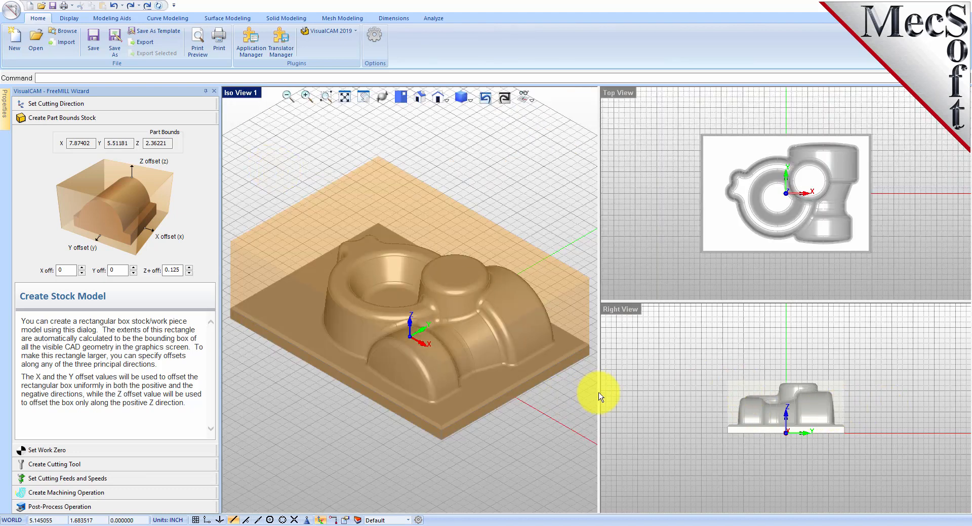
{"action": "left_click_drag", "start_coordinate": [599, 395], "coordinate": [697, 395]}
{"action": "left_click_drag", "start_coordinate": [729, 398], "coordinate": [738, 396]}
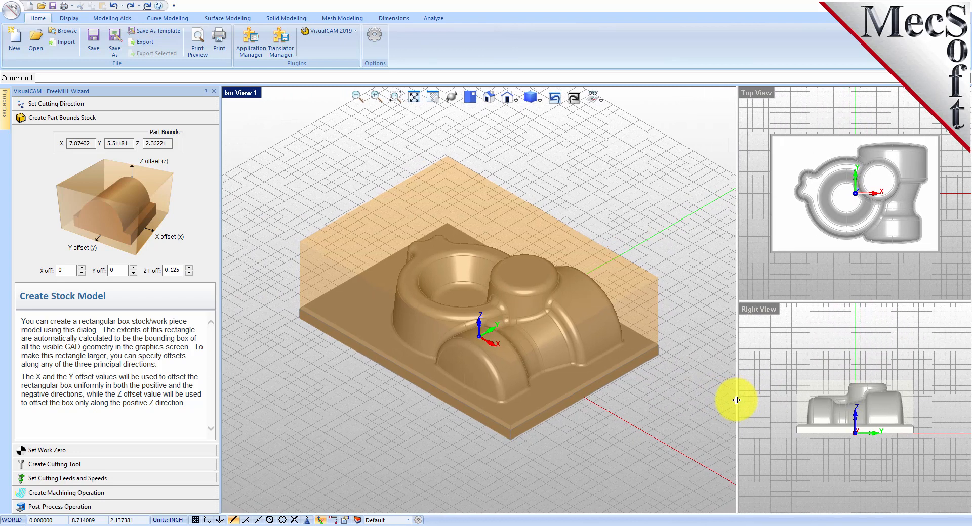
{"action": "scroll", "coordinate": [775, 391], "scroll_direction": "up", "scroll_amount": 3}
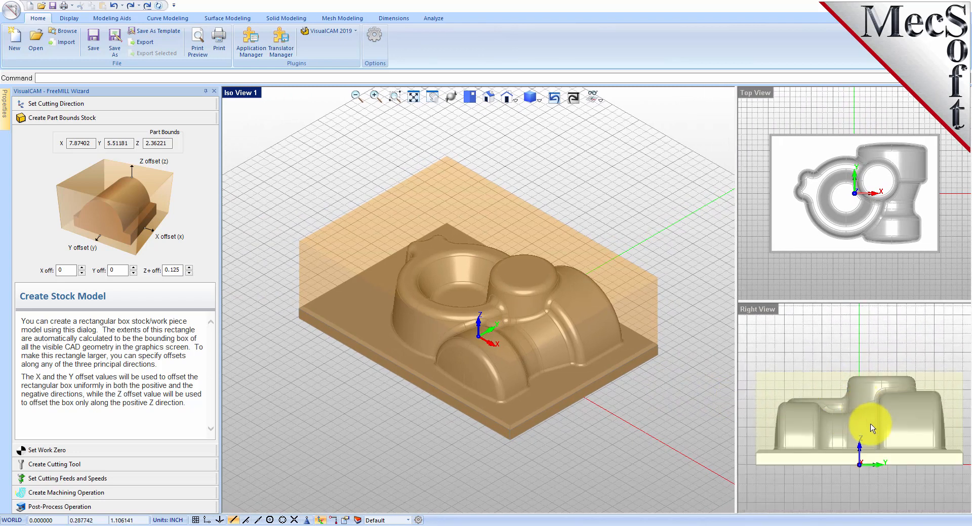
{"action": "scroll", "coordinate": [837, 201], "scroll_direction": "up", "scroll_amount": 1}
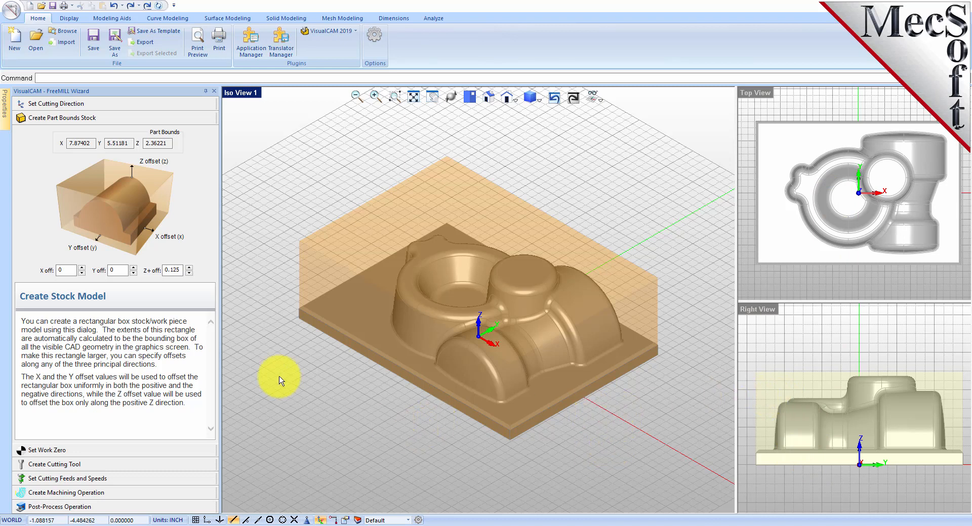
- Set the work zero to the stock box with the Highest Z face and the South West position
{"action": "left_click", "coordinate": [51, 450]}
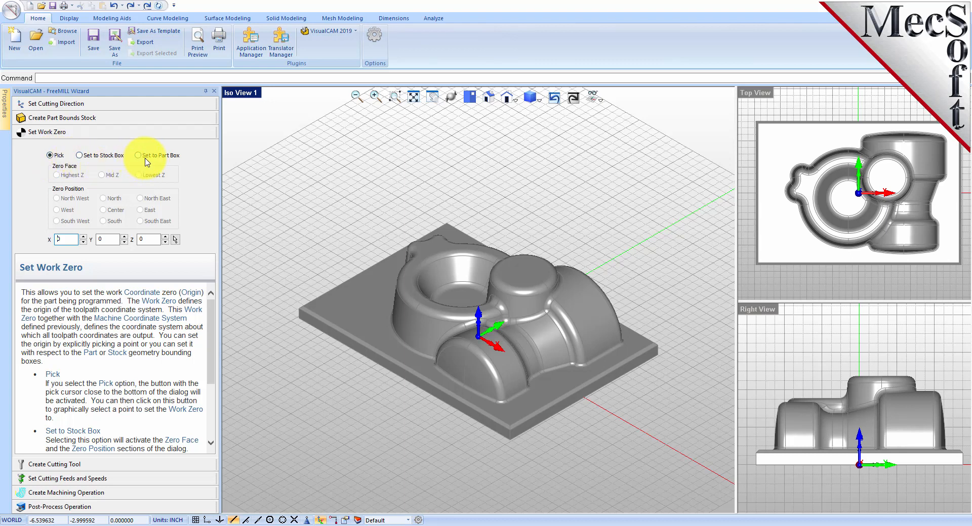
{"action": "left_click", "coordinate": [79, 156]}
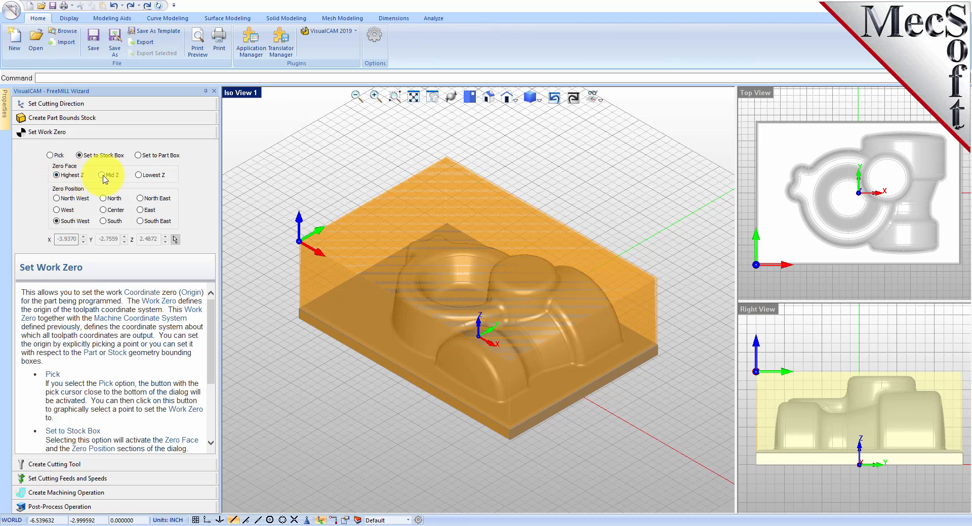
{"action": "left_click", "coordinate": [139, 176]}
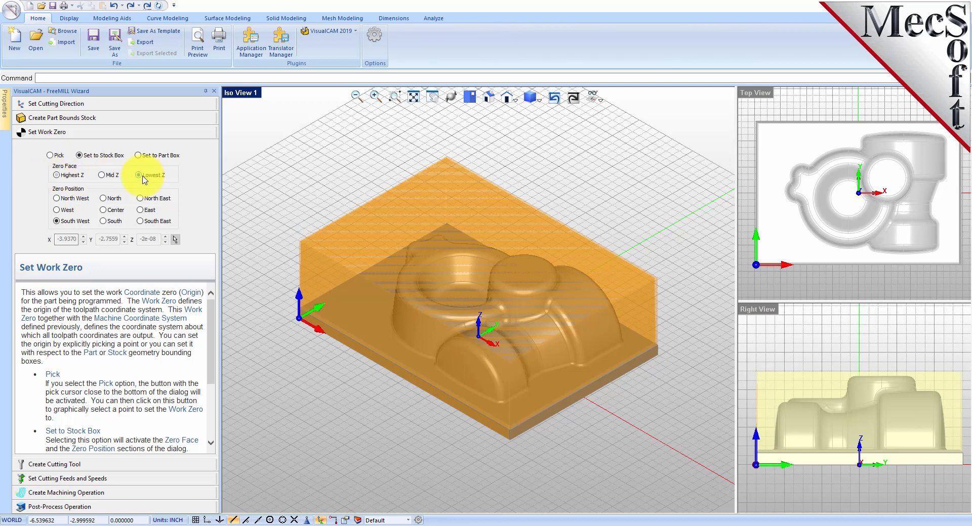
{"action": "left_click", "coordinate": [116, 175]}
{"action": "left_click", "coordinate": [57, 176]}
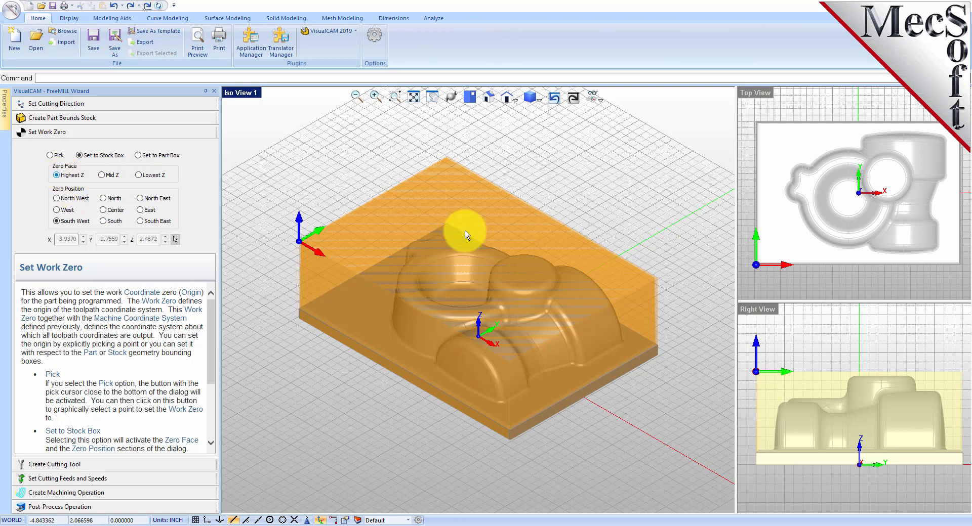
{"action": "left_click", "coordinate": [56, 199]}
{"action": "left_click", "coordinate": [57, 221]}
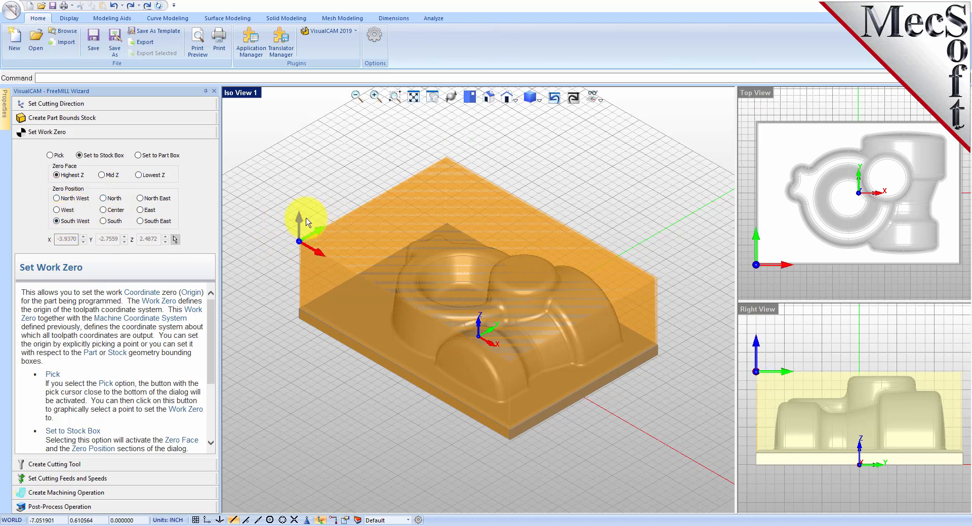
- Define a flat cutting tool with a 0.75 inch diameter, 4 inch flute length and 5 inch tool length
{"action": "left_click", "coordinate": [69, 466]}
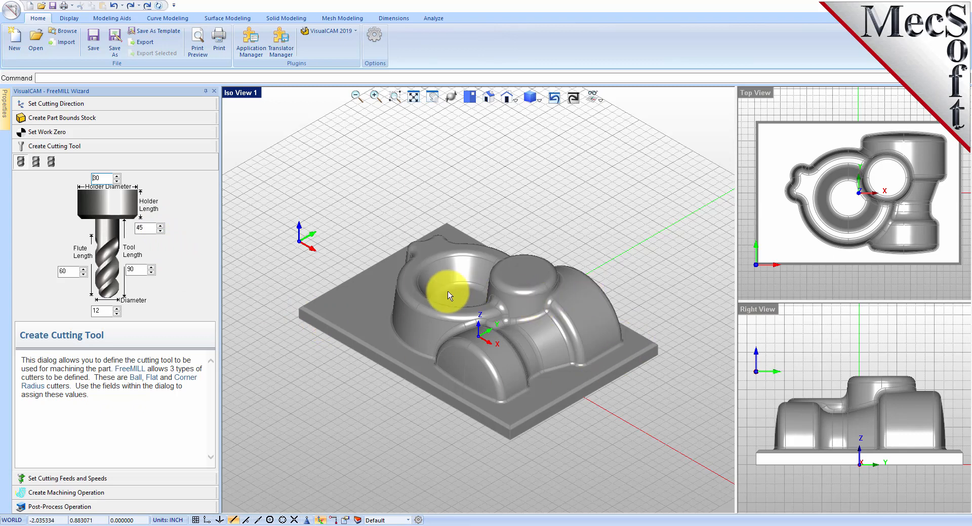
{"action": "left_click", "coordinate": [36, 162]}
{"action": "left_click_drag", "start_coordinate": [104, 311], "coordinate": [86, 314]}
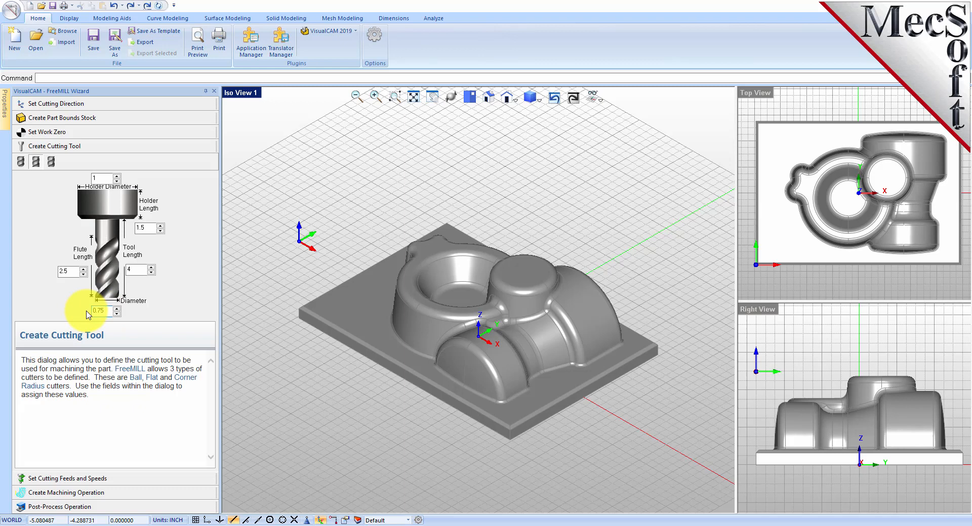
{"action": "left_click_drag", "start_coordinate": [72, 272], "coordinate": [40, 272]}
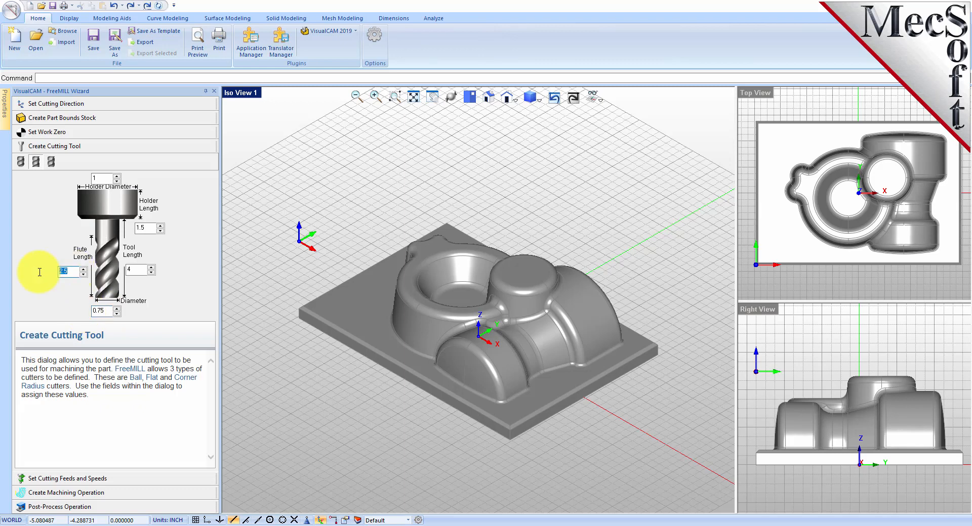
{"action": "left_click", "coordinate": [137, 270]}
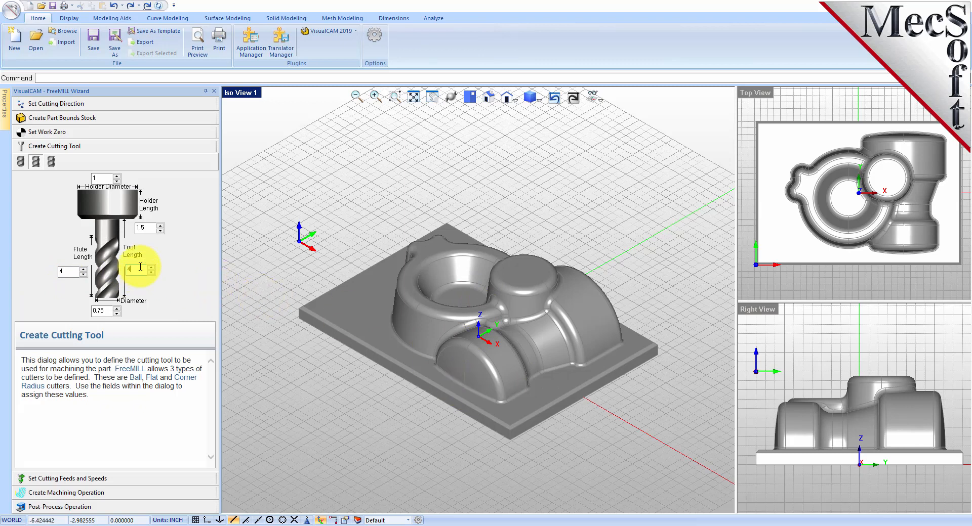
{"action": "left_click_drag", "start_coordinate": [141, 267], "coordinate": [111, 269]}
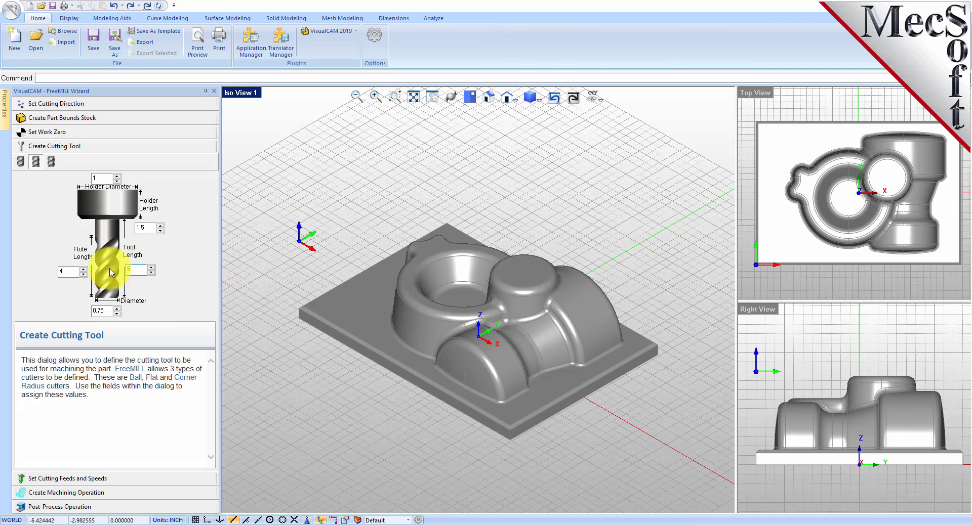
{"action": "left_click", "coordinate": [147, 227]}
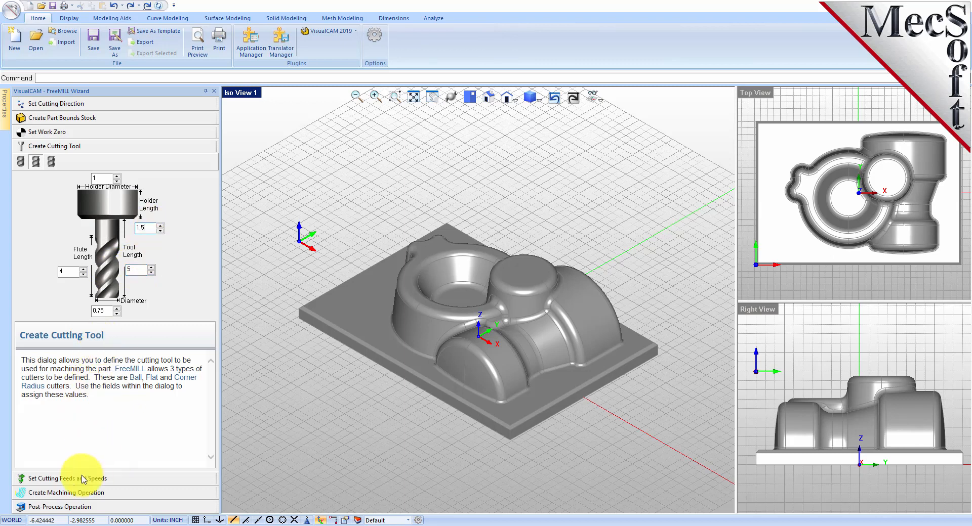
- Set the spindle speed to 10000 RPM, the cut feed to 5000 in/min, and the engage and retract feeds to 15 in/min
{"action": "left_click", "coordinate": [101, 479]}
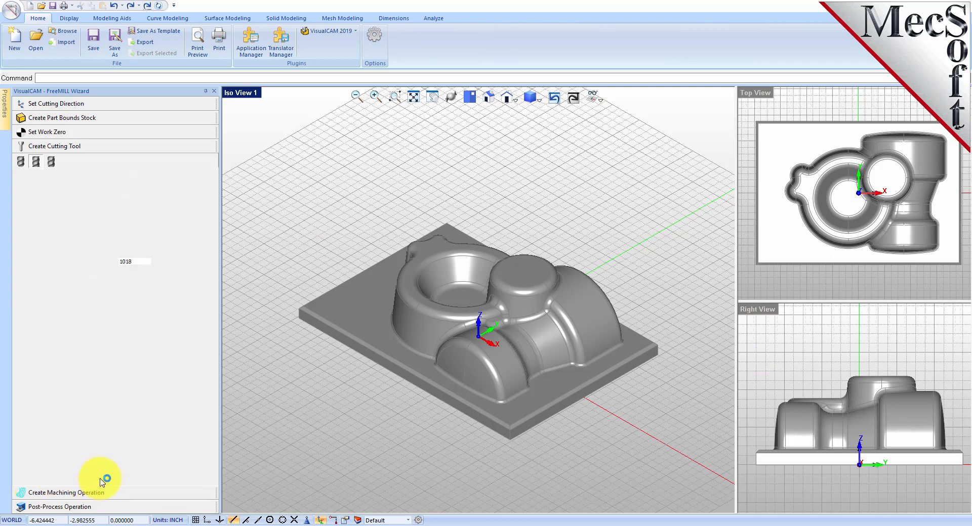
{"action": "double_click", "coordinate": [139, 261]}
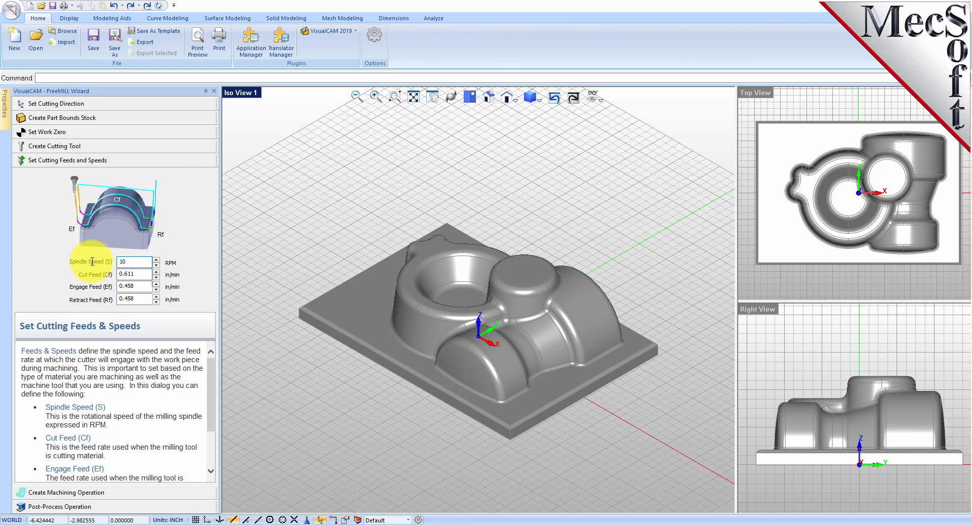
{"action": "left_click", "coordinate": [135, 274]}
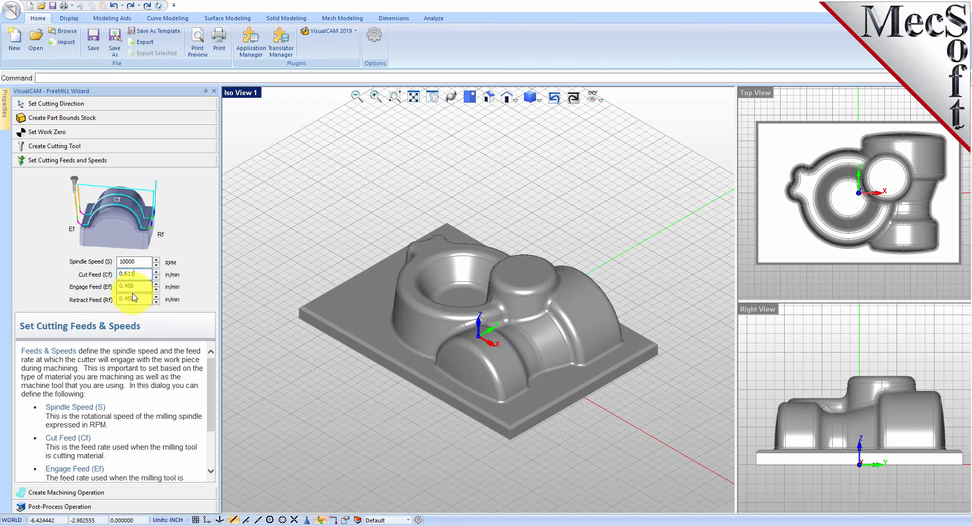
{"action": "left_click_drag", "start_coordinate": [134, 287], "coordinate": [91, 289]}
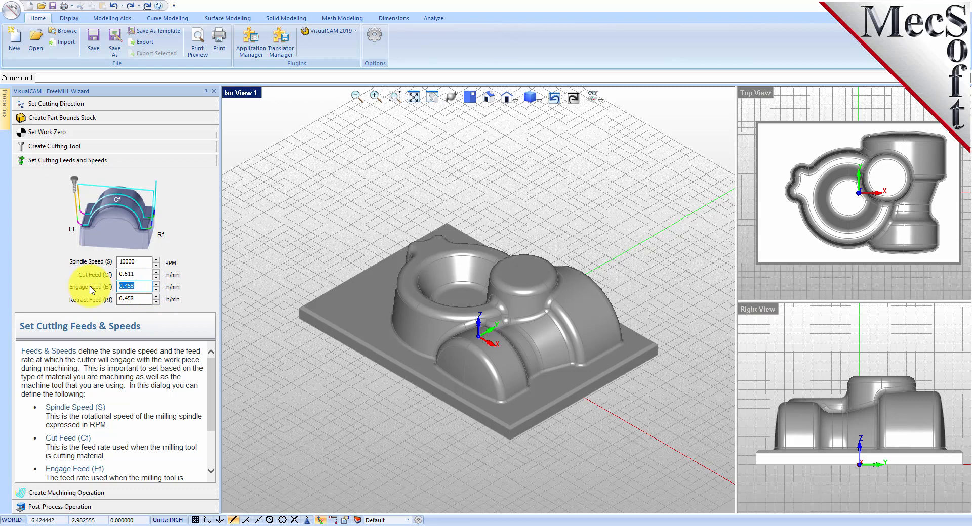
{"action": "type", "text": "15"}
{"action": "key", "text": "Tab"}
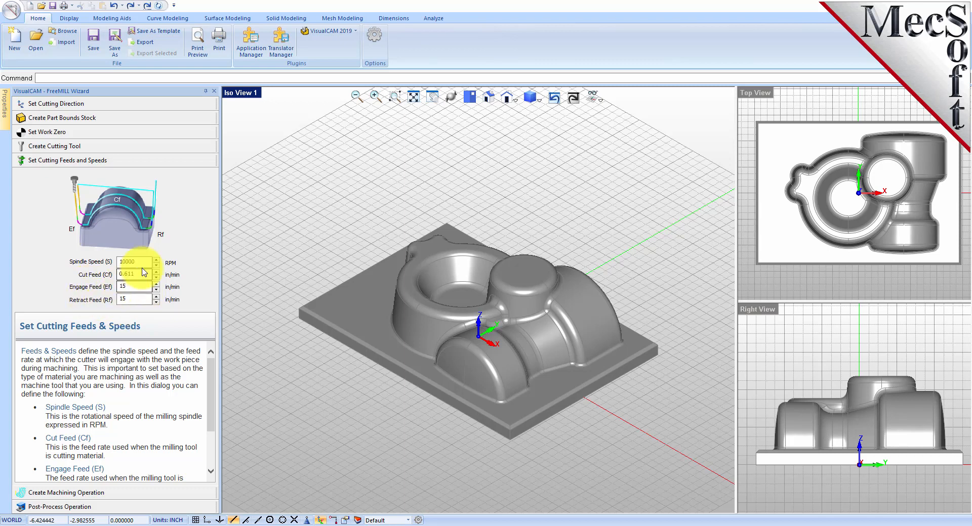
{"action": "left_click_drag", "start_coordinate": [134, 274], "coordinate": [99, 272]}
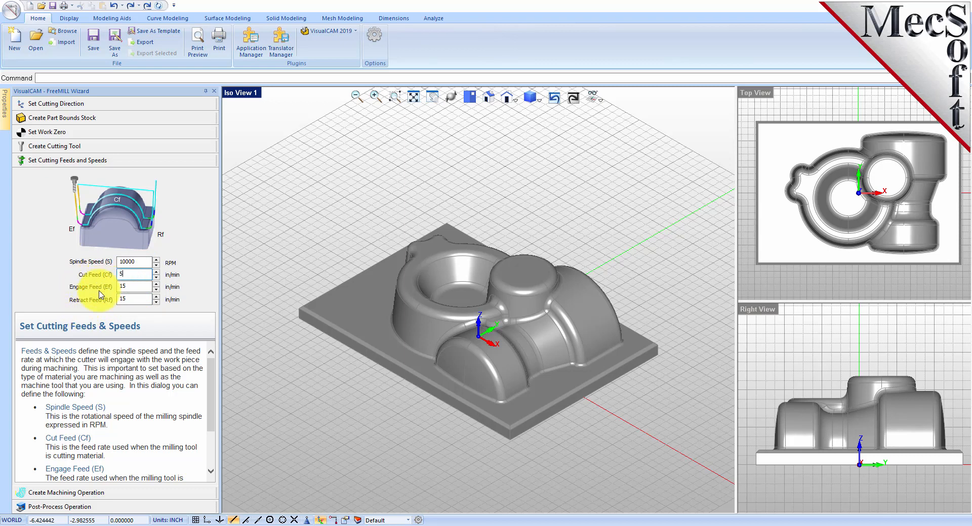
{"action": "type", "text": "5000"}
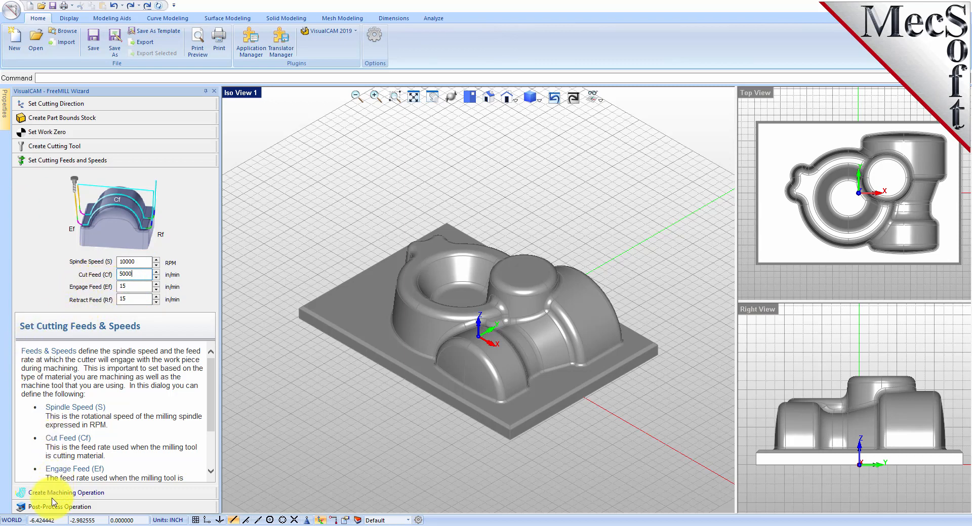
- Generate a roughing toolpath with a step distance of 0.375 and a stepdown distance of 0.5
{"action": "left_click", "coordinate": [66, 493]}
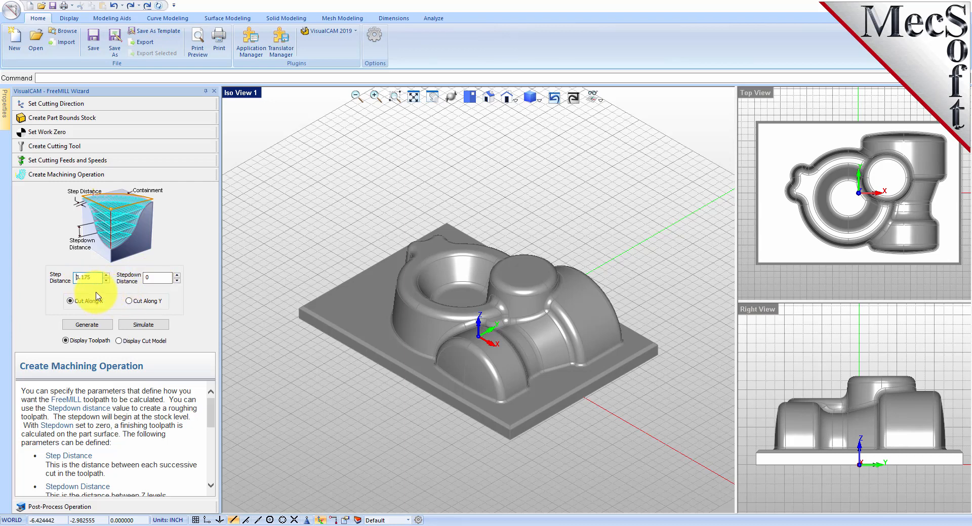
{"action": "double_click", "coordinate": [81, 276]}
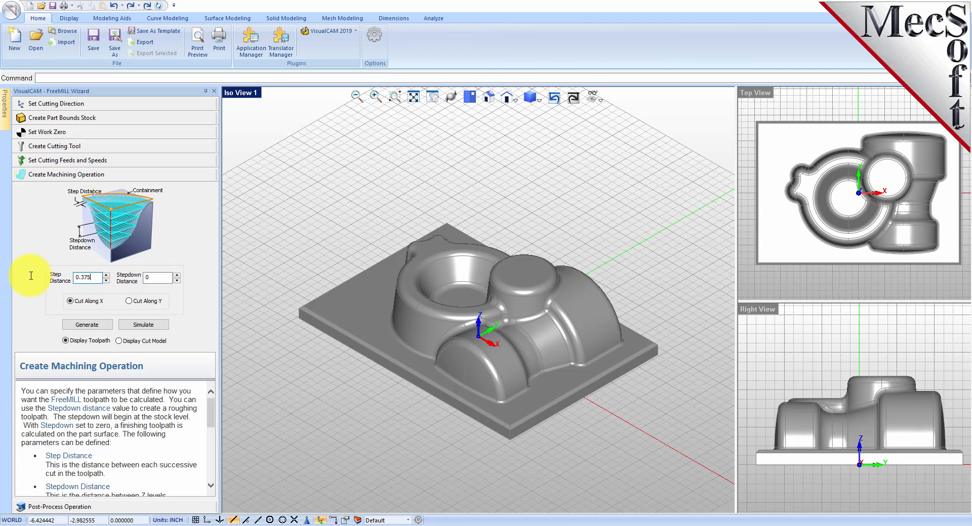
{"action": "double_click", "coordinate": [157, 277]}
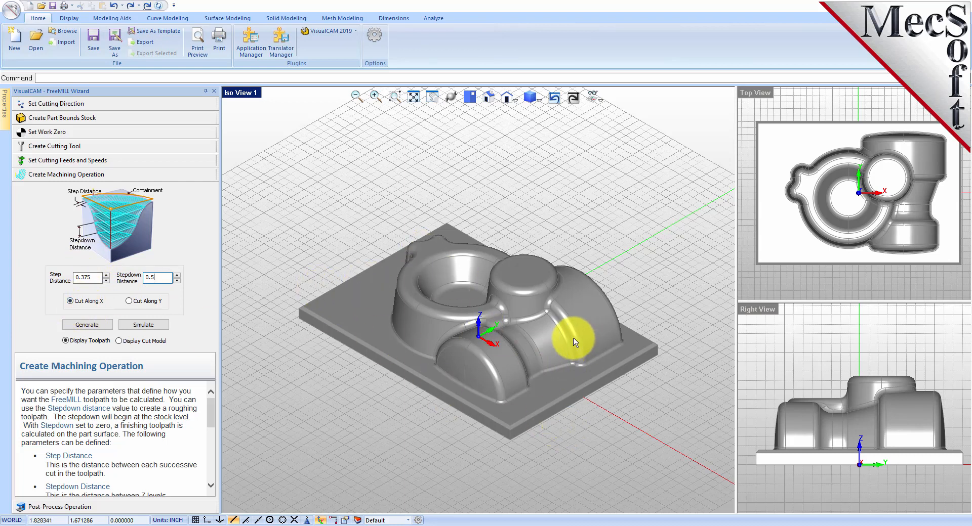
{"action": "left_click", "coordinate": [91, 327]}
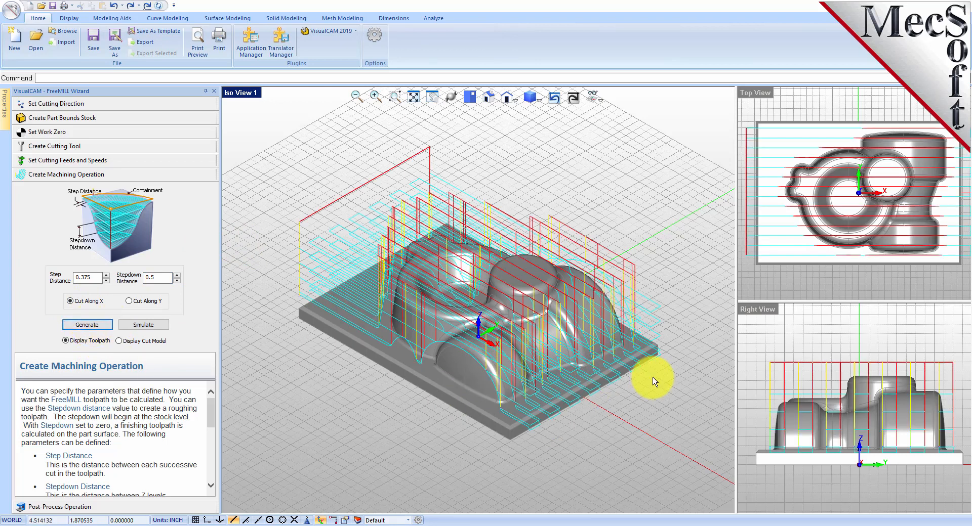
{"action": "mouse_move", "coordinate": [637, 373]}
{"action": "right_mouse_down"}
{"action": "mouse_move", "coordinate": [616, 394]}
{"action": "mouse_move", "coordinate": [616, 485]}
{"action": "mouse_move", "coordinate": [608, 403]}
{"action": "mouse_move", "coordinate": [627, 445]}
{"action": "mouse_move", "coordinate": [636, 373]}
{"action": "mouse_move", "coordinate": [646, 365]}
{"action": "right_mouse_up"}
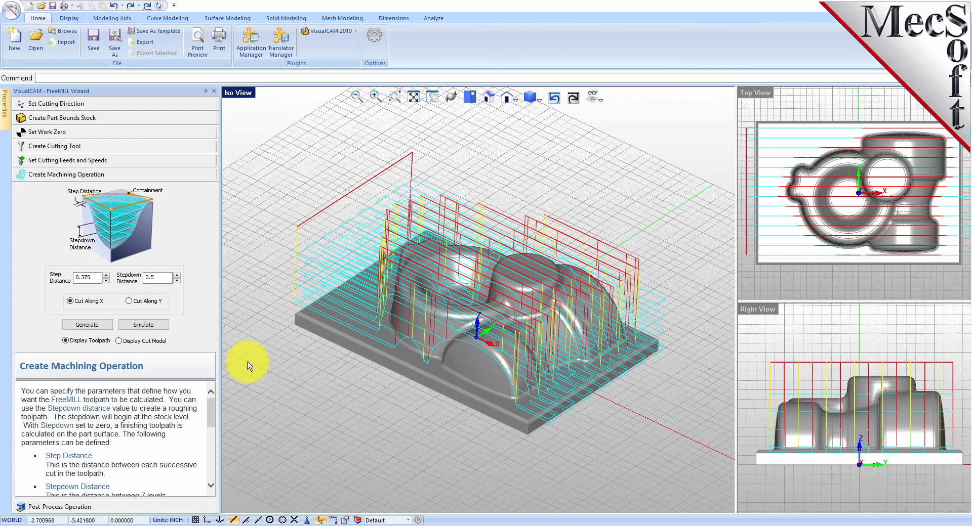
- Set the stepdown distance to 0.375 and the step distance to 0.25, and regenerate the roughing toolpath
{"action": "left_click_drag", "start_coordinate": [159, 278], "coordinate": [115, 278]}
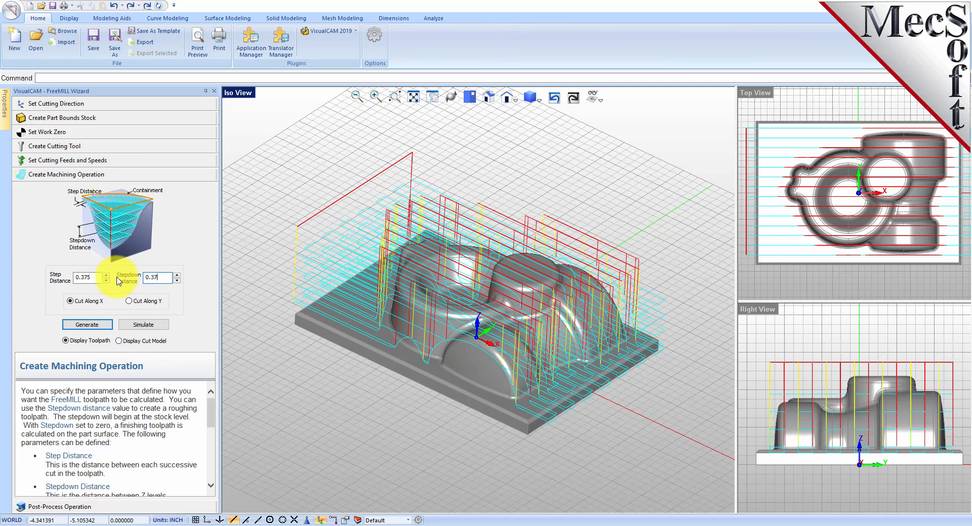
{"action": "type", "text": "0.375"}
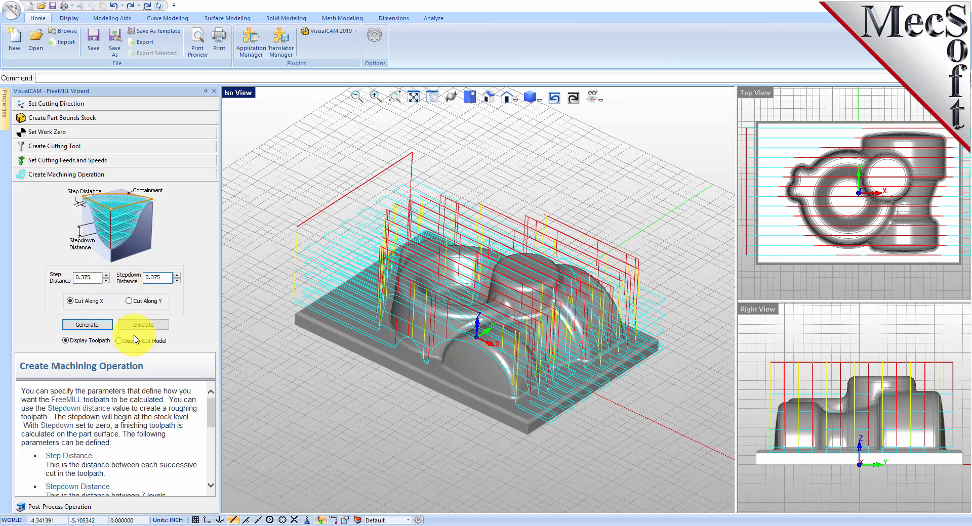
{"action": "left_click_drag", "start_coordinate": [90, 278], "coordinate": [39, 282]}
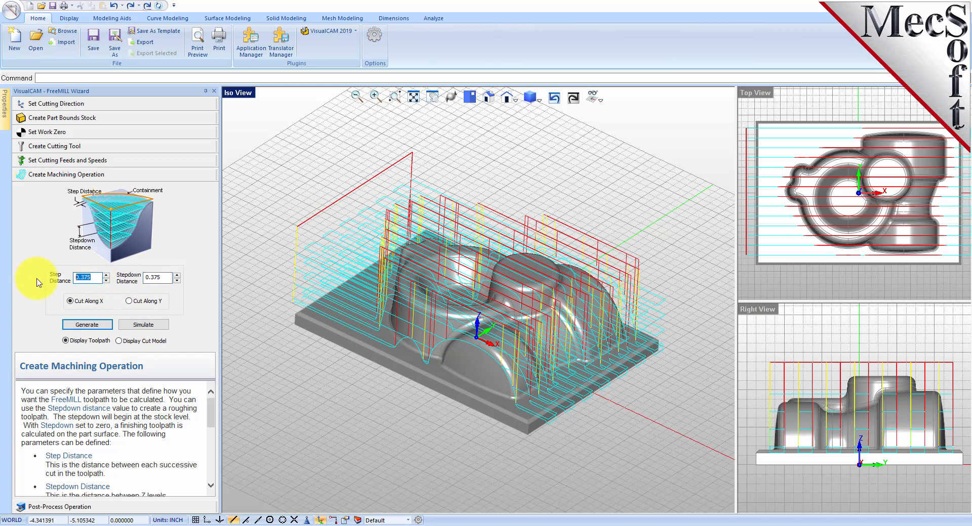
{"action": "type", "text": "0.25"}
{"action": "left_click", "coordinate": [93, 328]}
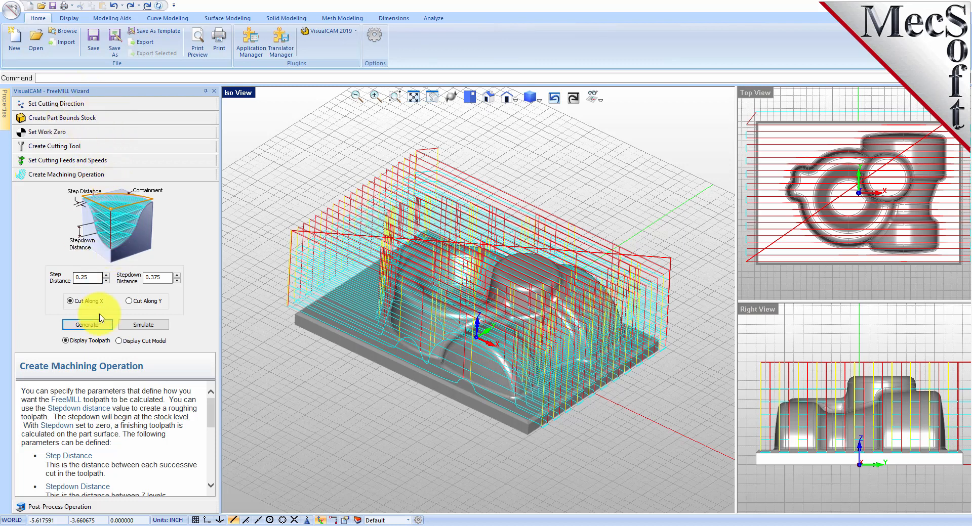
- Simulate the roughing operation and keep the cut model displayed
{"action": "left_click", "coordinate": [79, 508]}
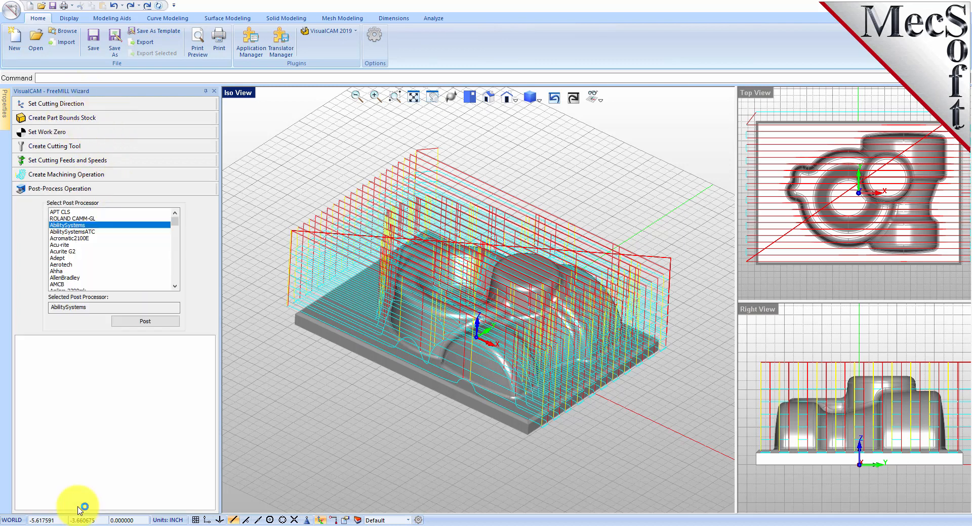
{"action": "left_click", "coordinate": [75, 175]}
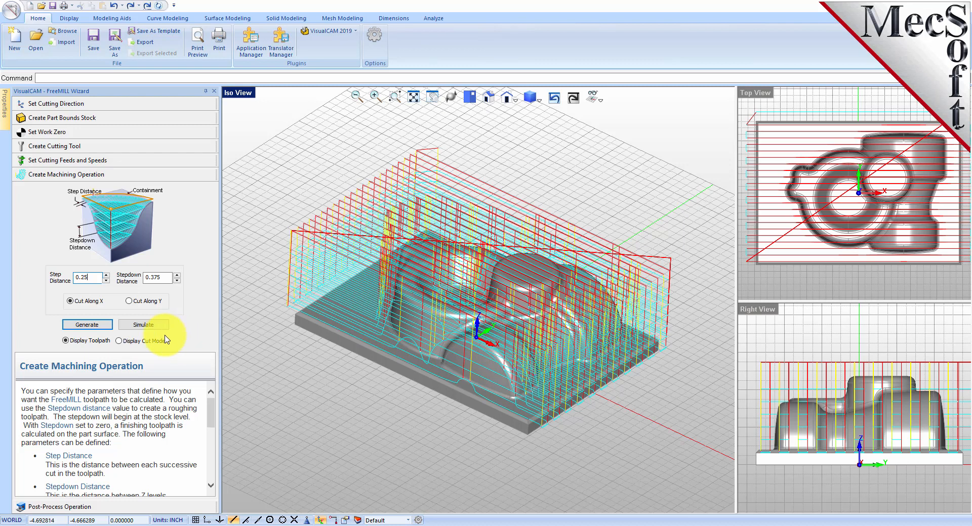
{"action": "left_click", "coordinate": [144, 328]}
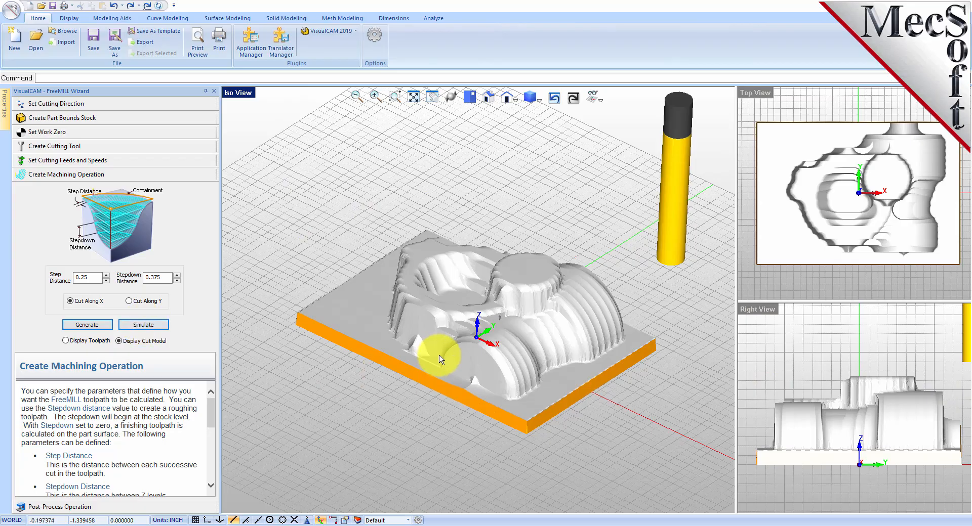
{"action": "mouse_move", "coordinate": [514, 321]}
{"action": "middle_mouse_down"}
{"action": "mouse_move", "coordinate": [499, 373]}
{"action": "mouse_move", "coordinate": [525, 310]}
{"action": "mouse_move", "coordinate": [523, 323]}
{"action": "middle_mouse_up"}
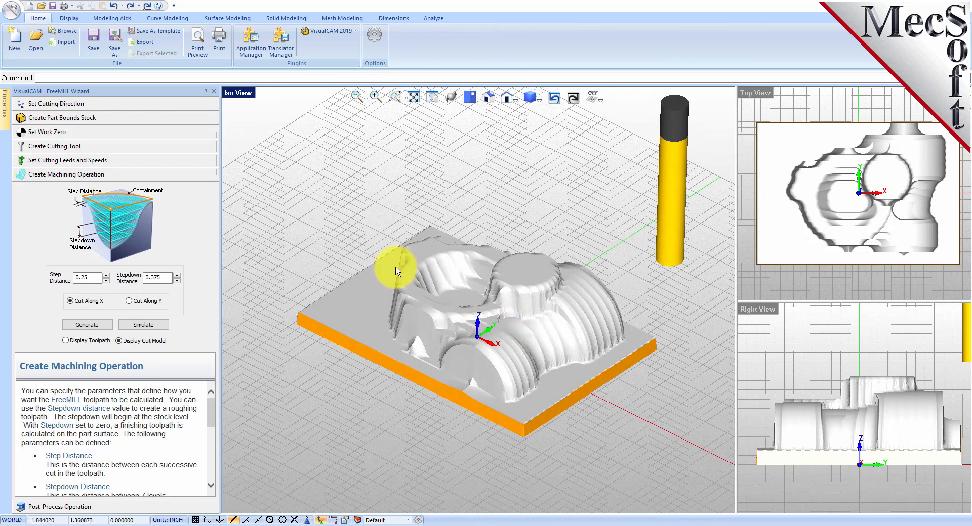
{"action": "left_click", "coordinate": [66, 341]}
{"action": "left_click", "coordinate": [119, 341]}
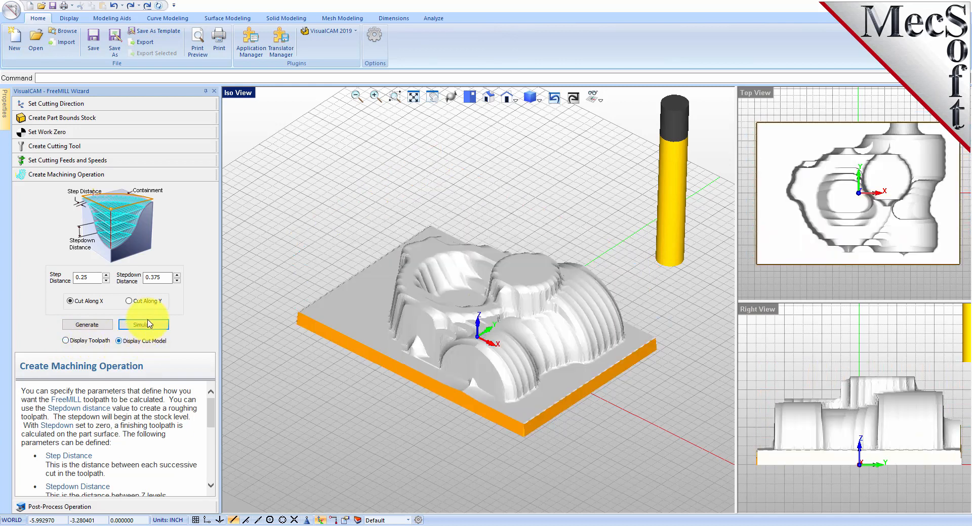
- Post the roughing toolpath with the Haas post-processor as VCCFreeMILL-HRough.nc, and close the G-code file after reviewing it
{"action": "left_click", "coordinate": [65, 507]}
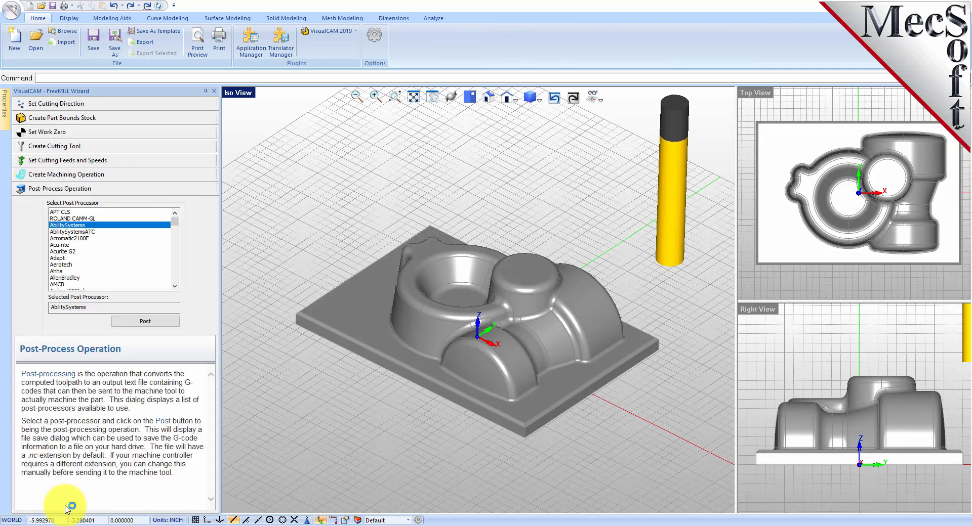
{"action": "left_click_drag", "start_coordinate": [175, 221], "coordinate": [175, 243]}
{"action": "scroll", "coordinate": [106, 243], "scroll_direction": "down", "scroll_amount": 3}
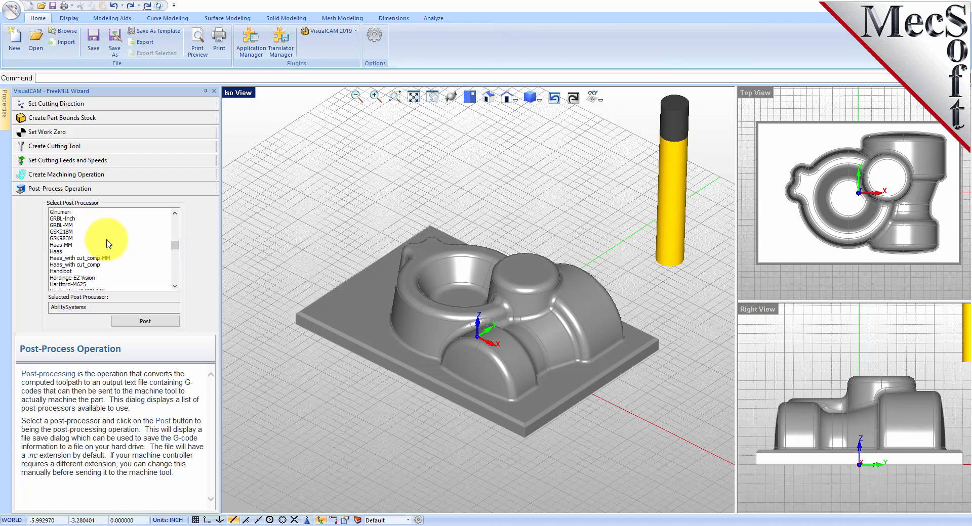
{"action": "left_click", "coordinate": [57, 251]}
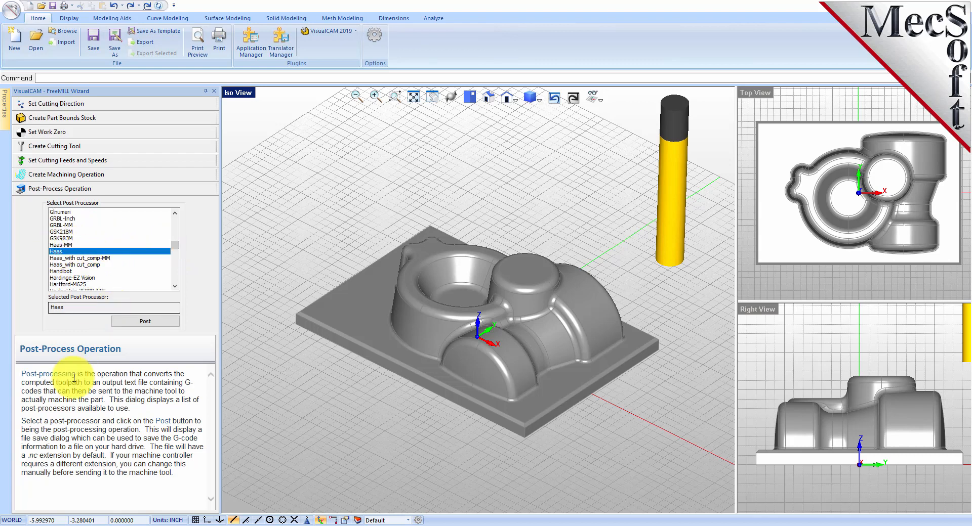
{"action": "left_click", "coordinate": [147, 323]}
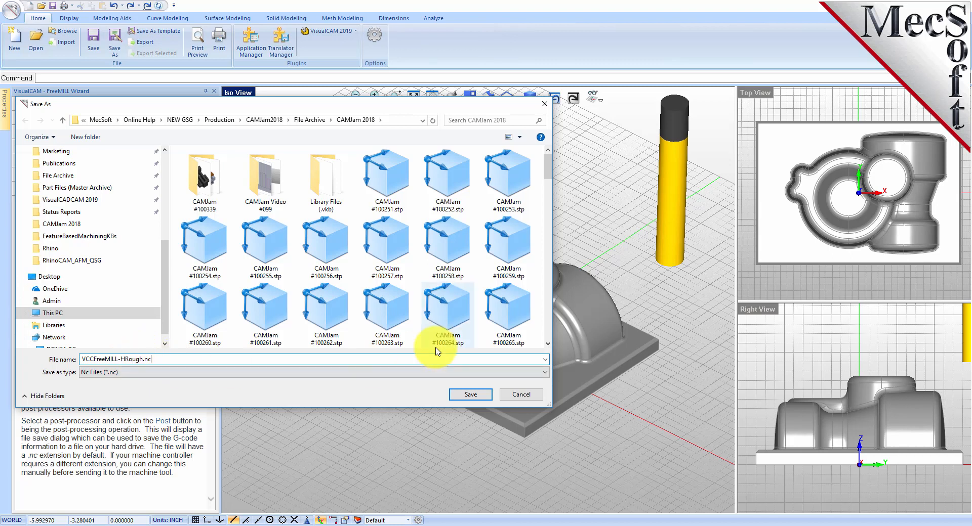
{"action": "left_click", "coordinate": [472, 396]}
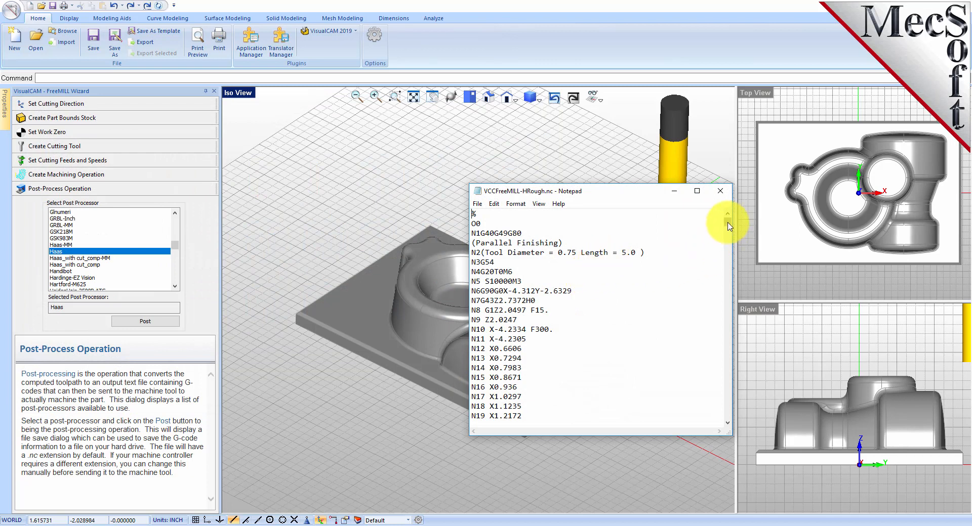
{"action": "mouse_move", "coordinate": [729, 224]}
{"action": "left_mouse_down"}
{"action": "mouse_move", "coordinate": [731, 418]}
{"action": "mouse_move", "coordinate": [729, 217]}
{"action": "left_mouse_up"}
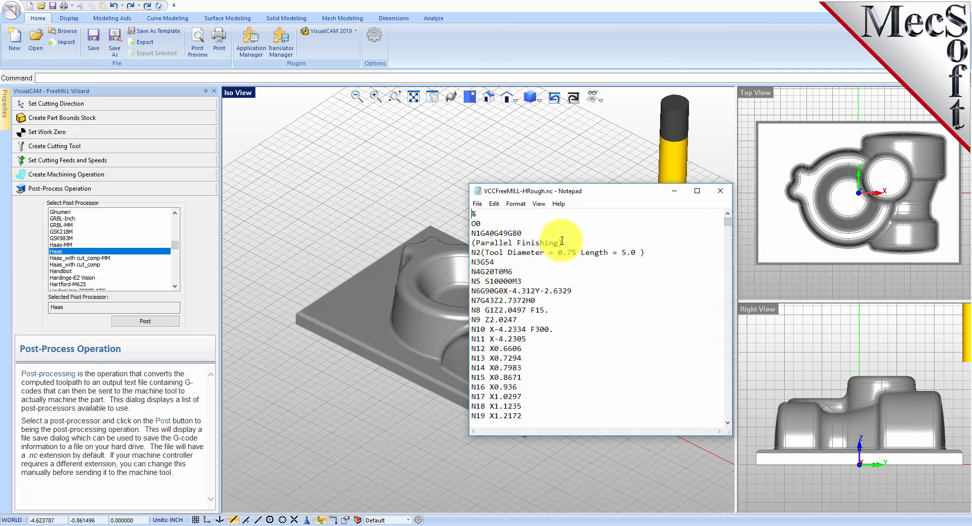
{"action": "left_click_drag", "start_coordinate": [563, 243], "coordinate": [471, 244]}
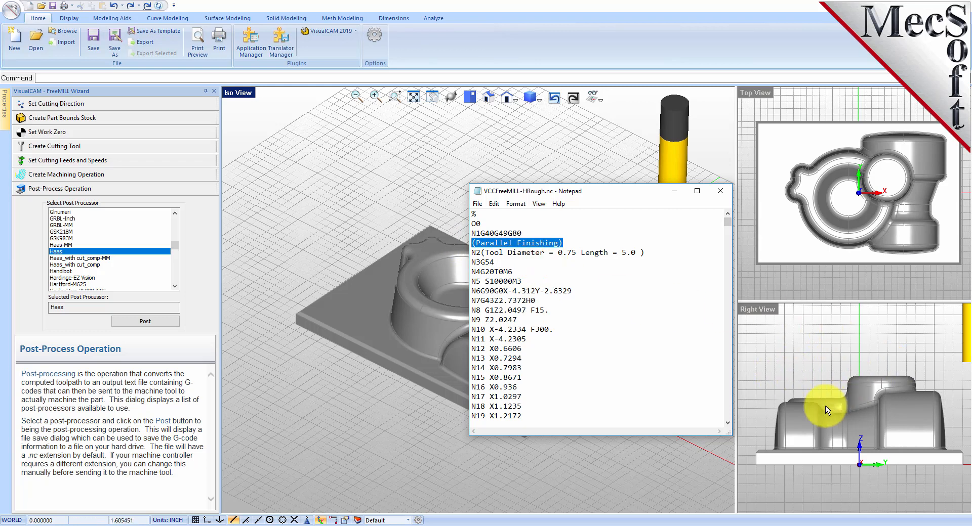
{"action": "left_click", "coordinate": [721, 192]}
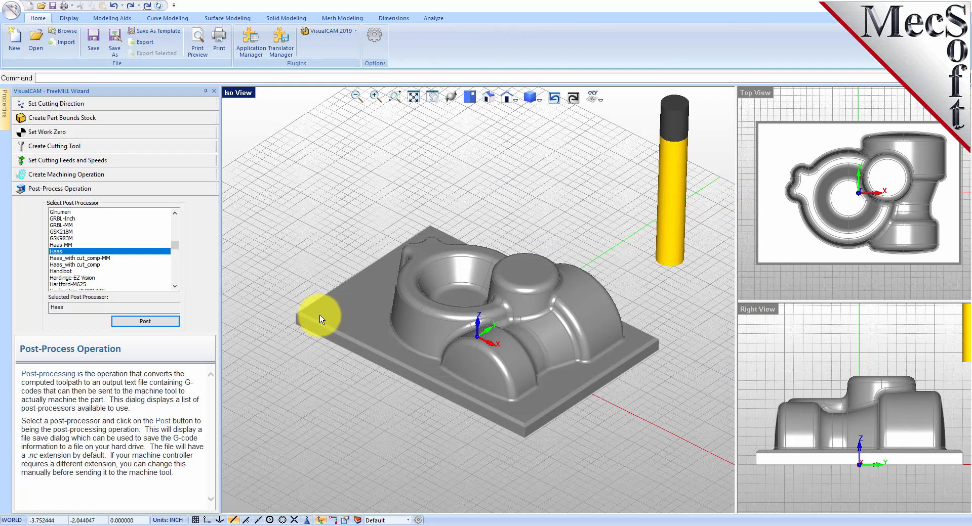
- Define a ball cutting tool with a 0.25 inch diameter, 4 inch flute length and 5 inch tool length, keeping the feeds and speeds
{"action": "left_click", "coordinate": [60, 147]}
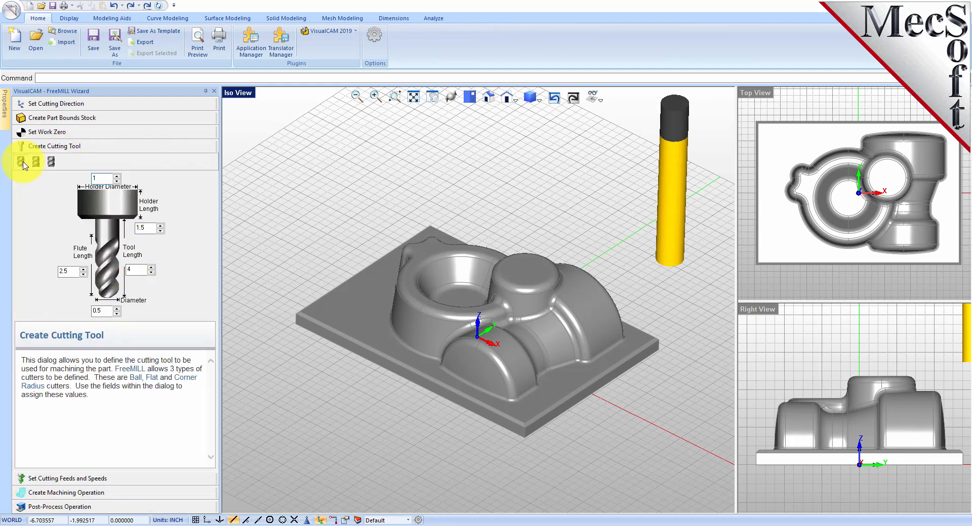
{"action": "left_click_drag", "start_coordinate": [109, 312], "coordinate": [77, 311]}
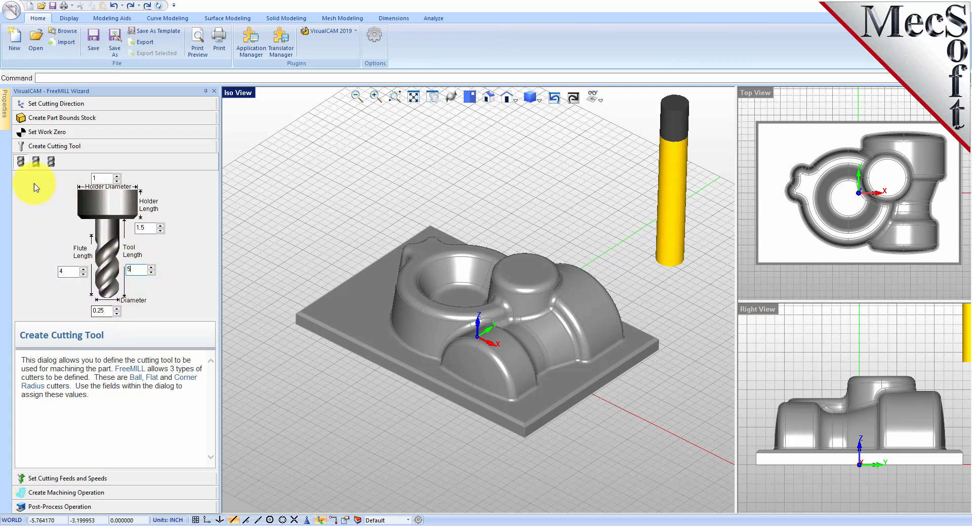
{"action": "left_click", "coordinate": [105, 475]}
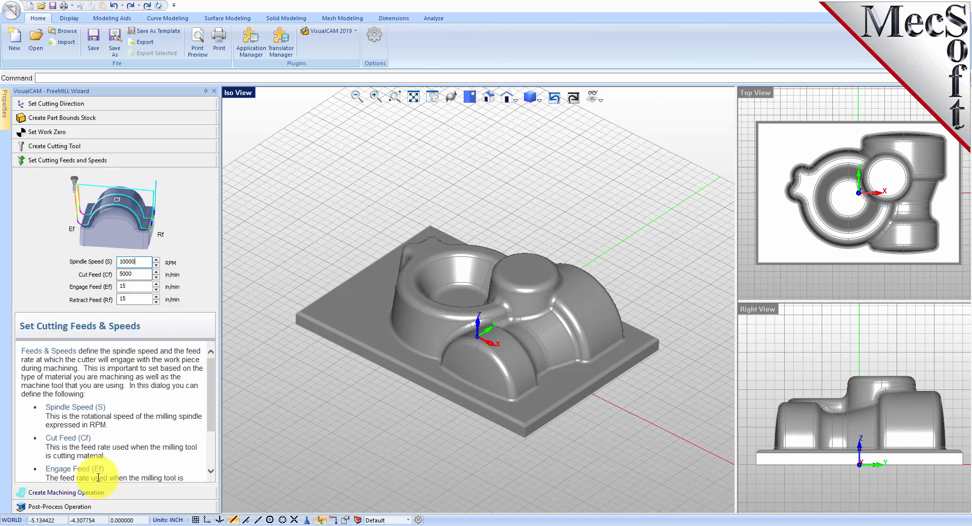
- Set the machining operation's stepdown distance to 0 and step distance to 0.02, generate the finishing toolpath, and inspect it on the part
{"action": "left_click", "coordinate": [105, 492]}
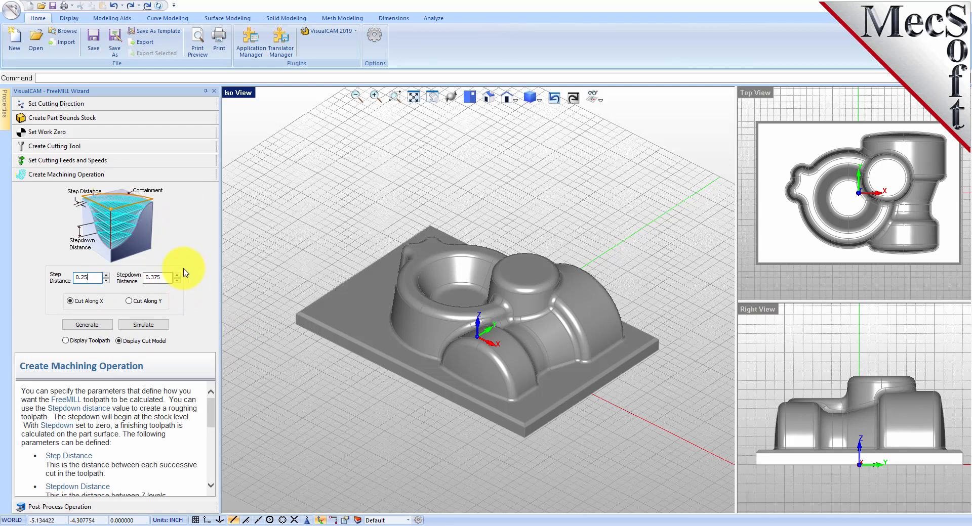
{"action": "double_click", "coordinate": [162, 278]}
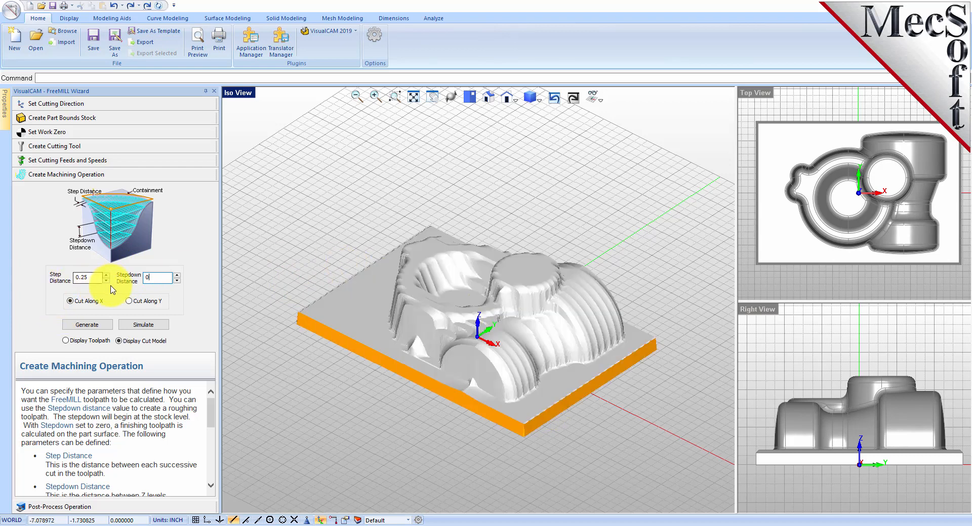
{"action": "double_click", "coordinate": [95, 280]}
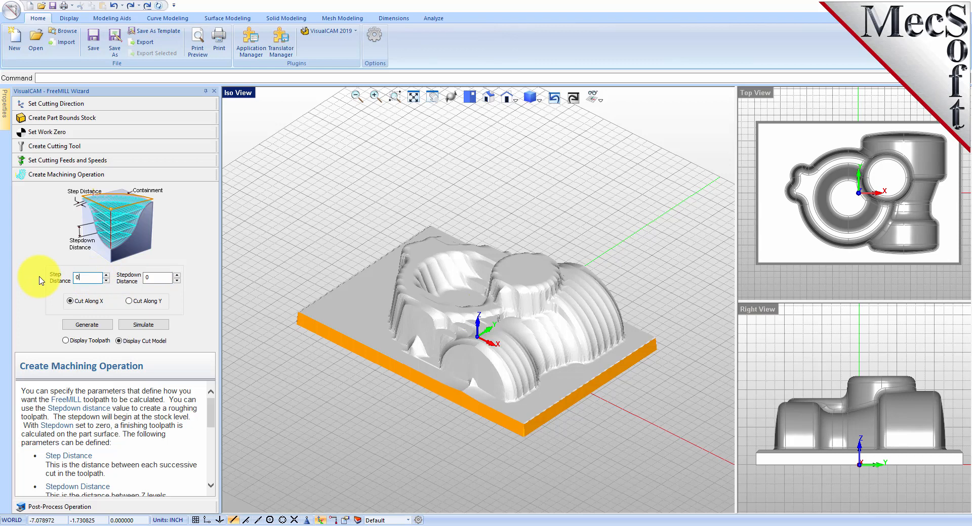
{"action": "left_click", "coordinate": [87, 325]}
{"action": "middle_click_drag", "start_coordinate": [543, 307], "coordinate": [507, 291]}
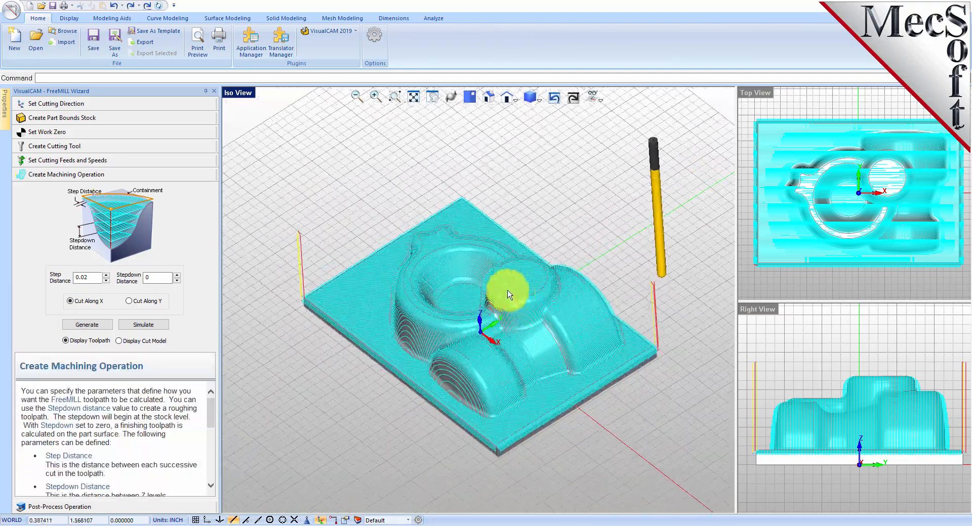
{"action": "scroll", "coordinate": [465, 243], "scroll_direction": "up", "scroll_amount": 10}
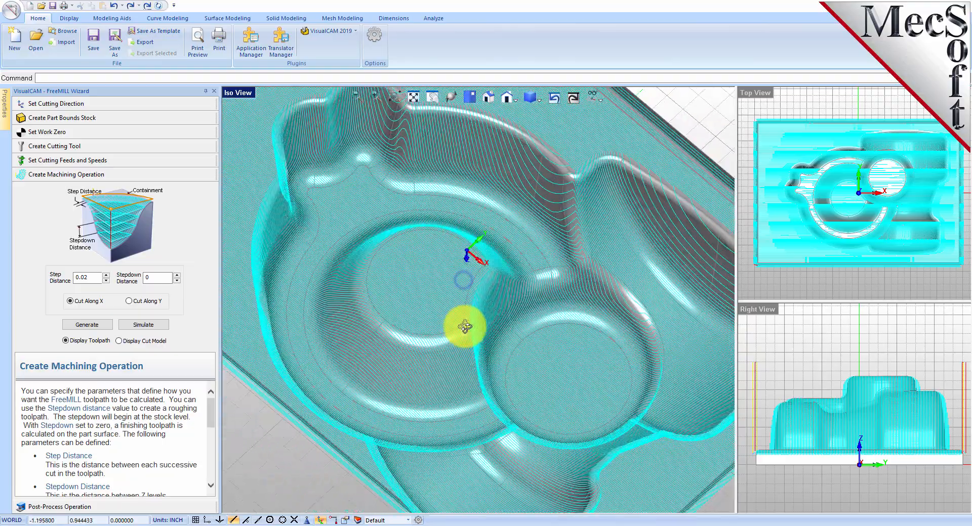
{"action": "middle_click_drag", "start_coordinate": [465, 327], "coordinate": [466, 280]}
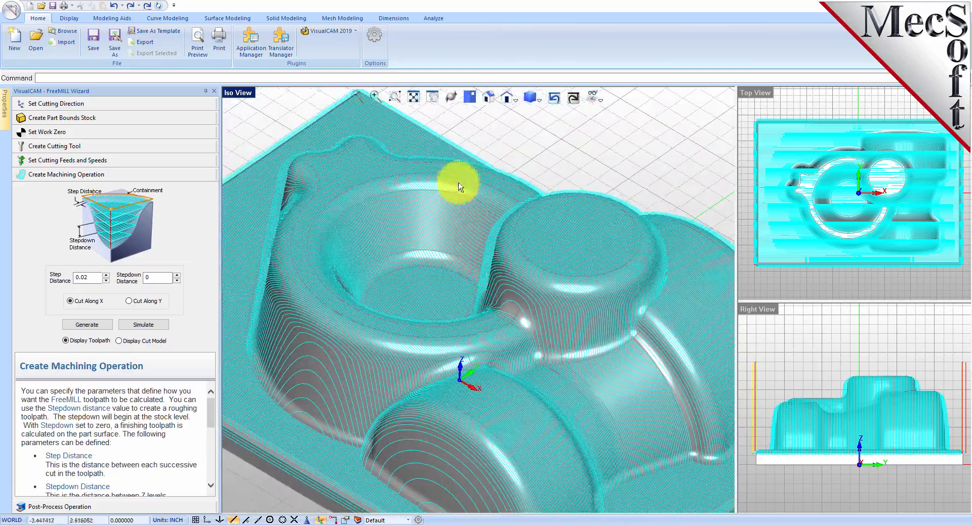
{"action": "scroll", "coordinate": [458, 187], "scroll_direction": "down", "scroll_amount": 10}
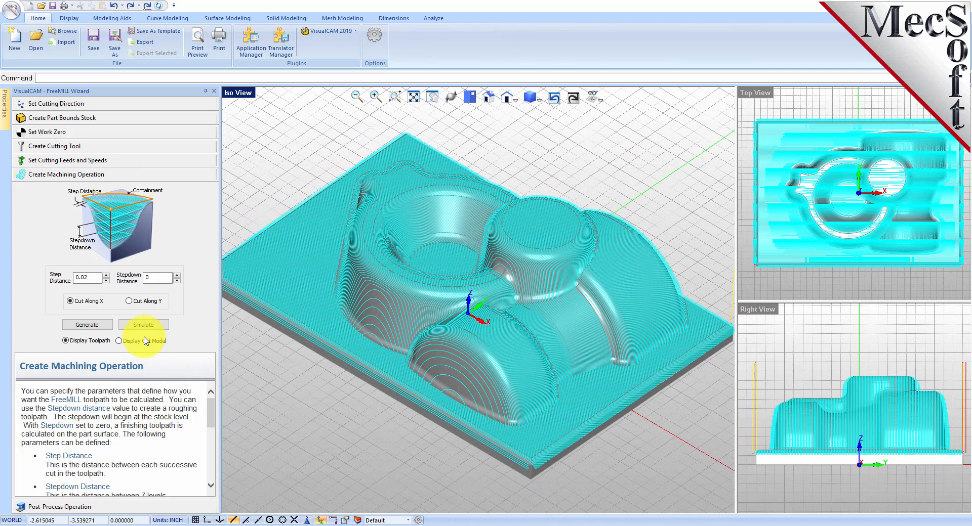
- Simulate the finishing operation, alternating between the toolpath and cut model displays, and leave the toolpath displayed
{"action": "left_click", "coordinate": [144, 327]}
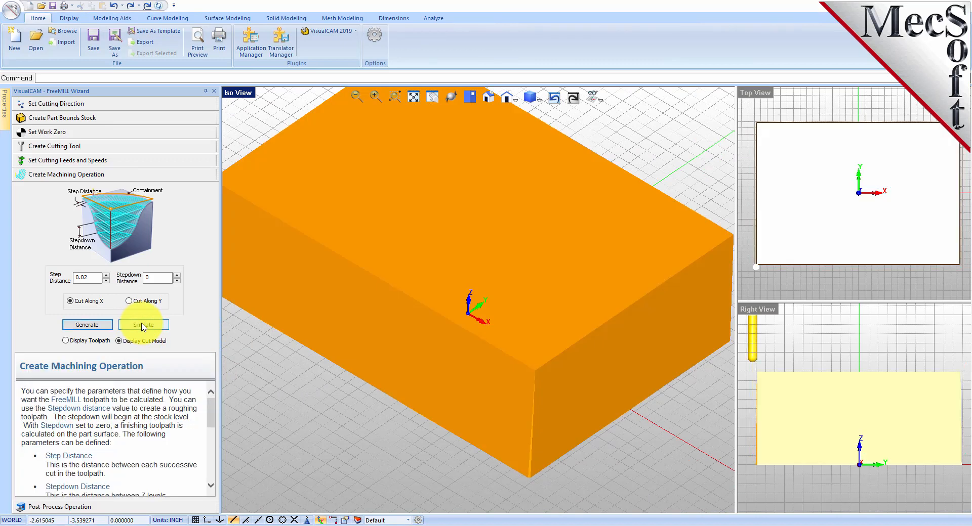
{"action": "left_click", "coordinate": [65, 341]}
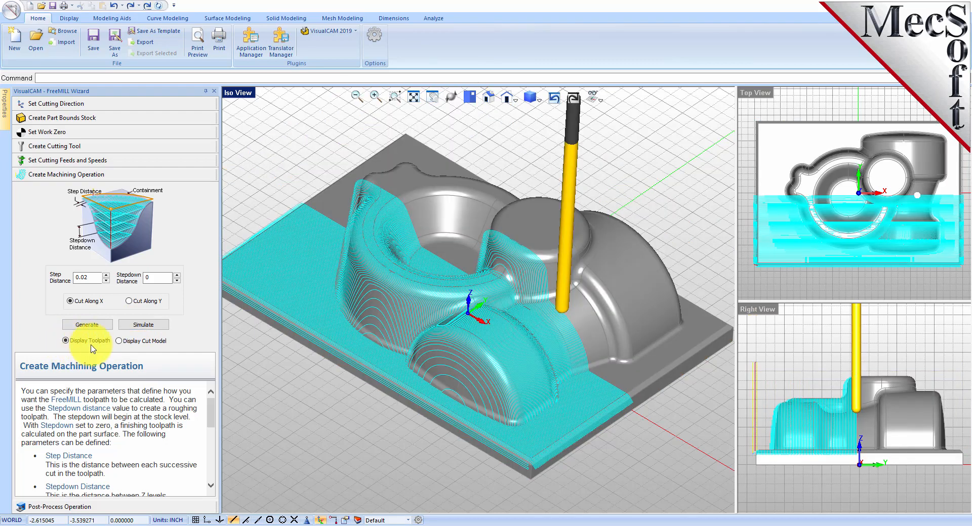
{"action": "left_click", "coordinate": [120, 341]}
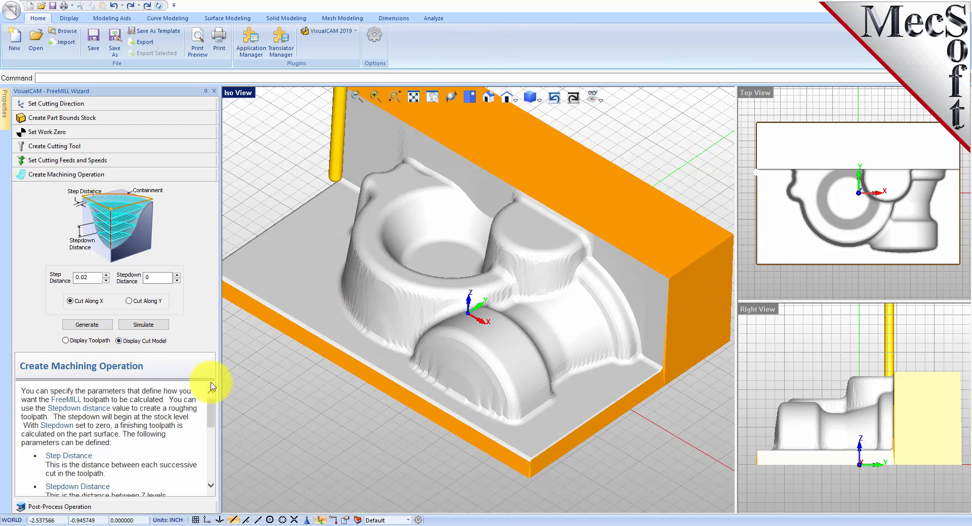
{"action": "left_click", "coordinate": [67, 341]}
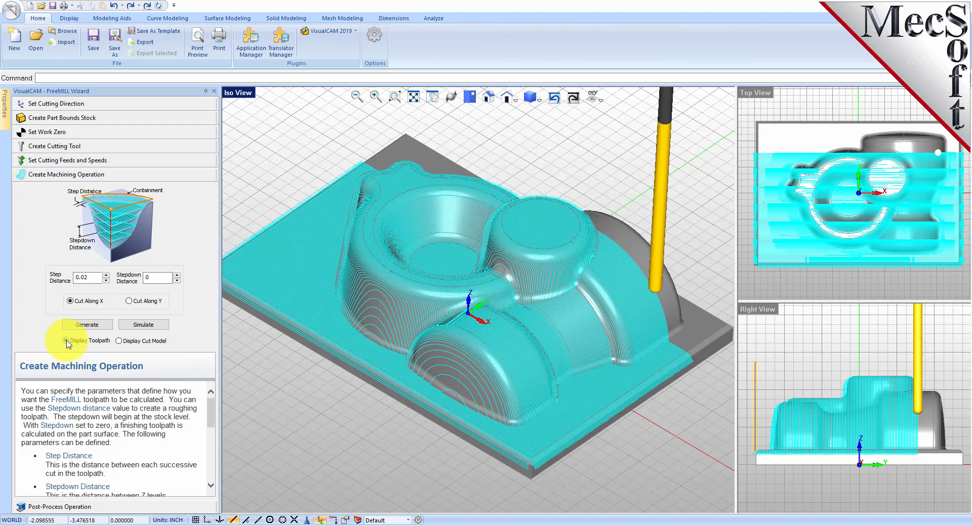
{"action": "left_click", "coordinate": [120, 341]}
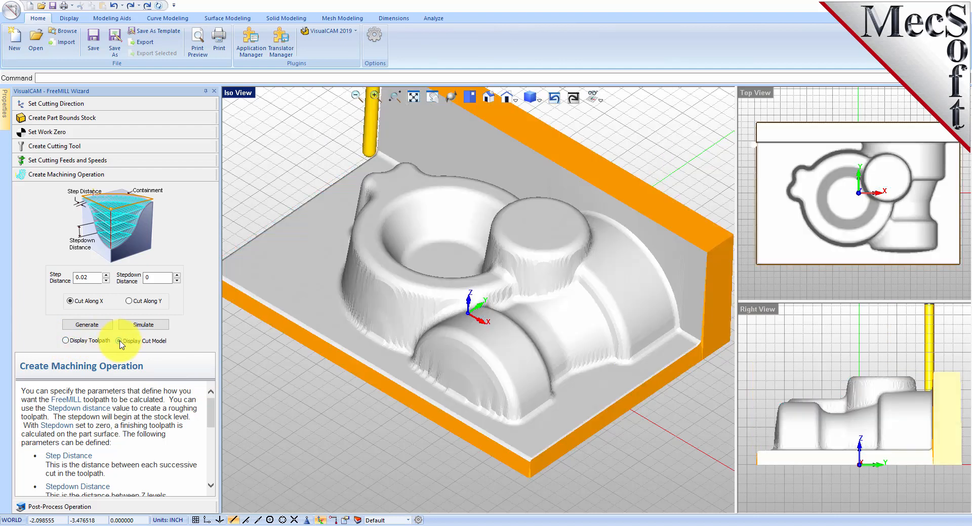
{"action": "left_click", "coordinate": [66, 340]}
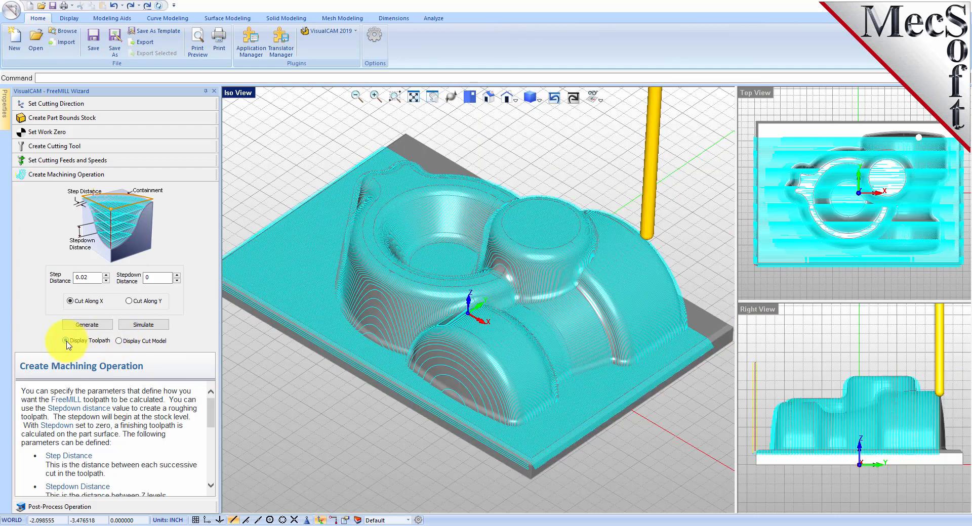
{"action": "left_click", "coordinate": [119, 341]}
{"action": "right_click_drag", "start_coordinate": [601, 308], "coordinate": [614, 272]}
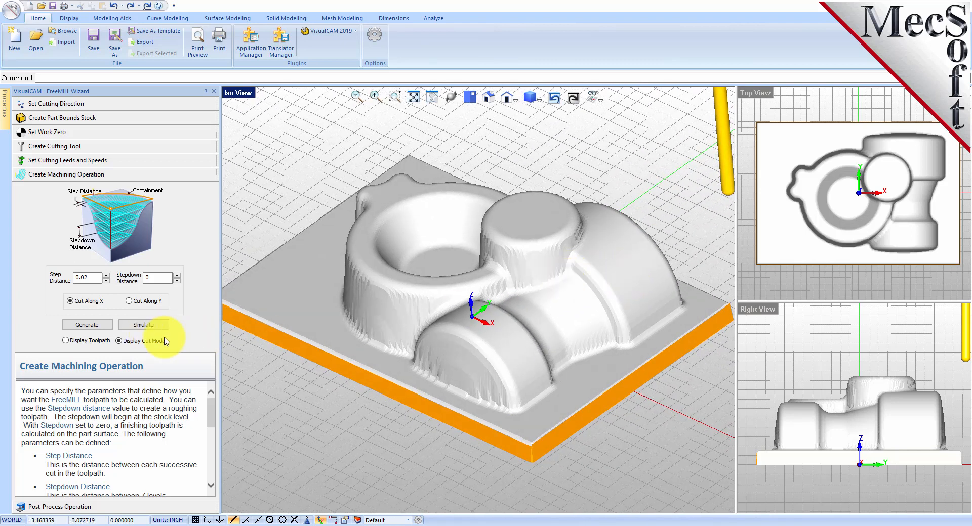
{"action": "left_click", "coordinate": [65, 341]}
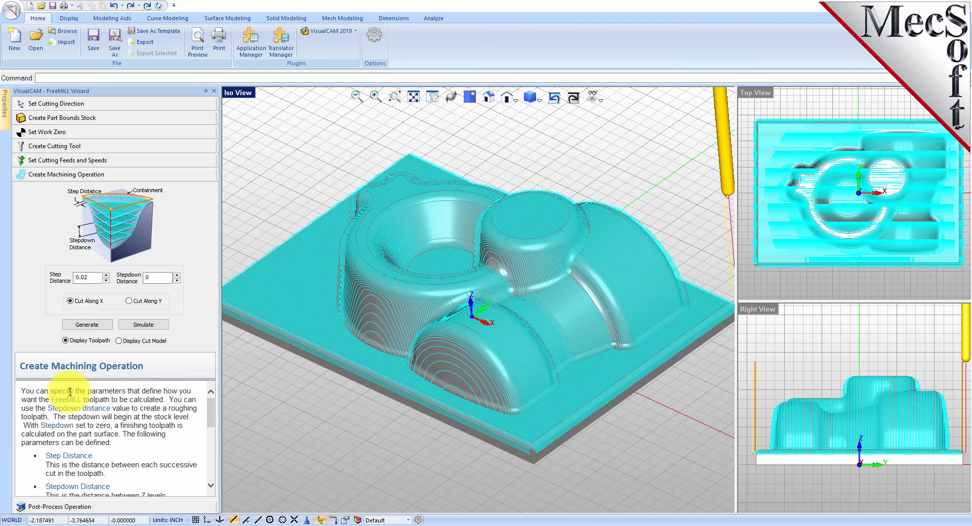
- Post the finishing toolpath with the Haas post-processor as VCCFreeMILL-PFinish.nc, and highlight the Parallel Finishing comment in the G-code
{"action": "left_click", "coordinate": [66, 507]}
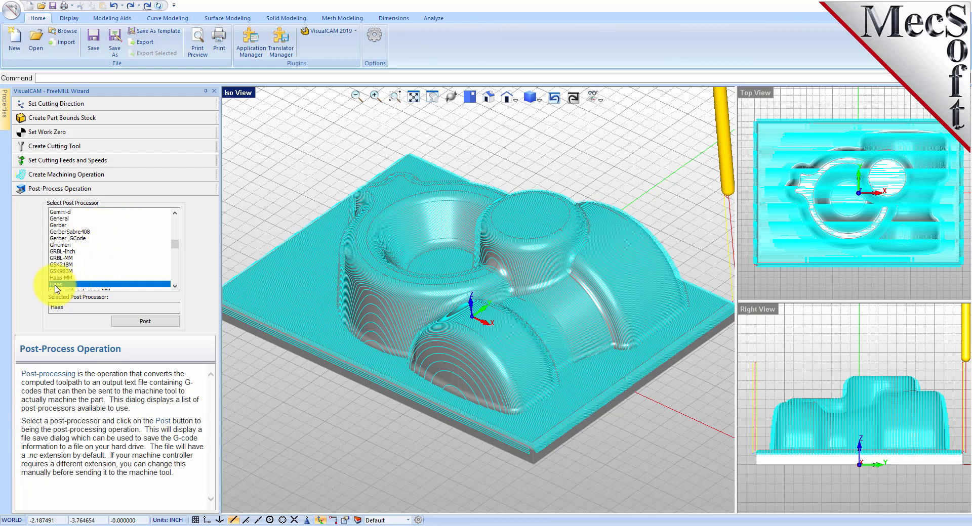
{"action": "left_click", "coordinate": [147, 326]}
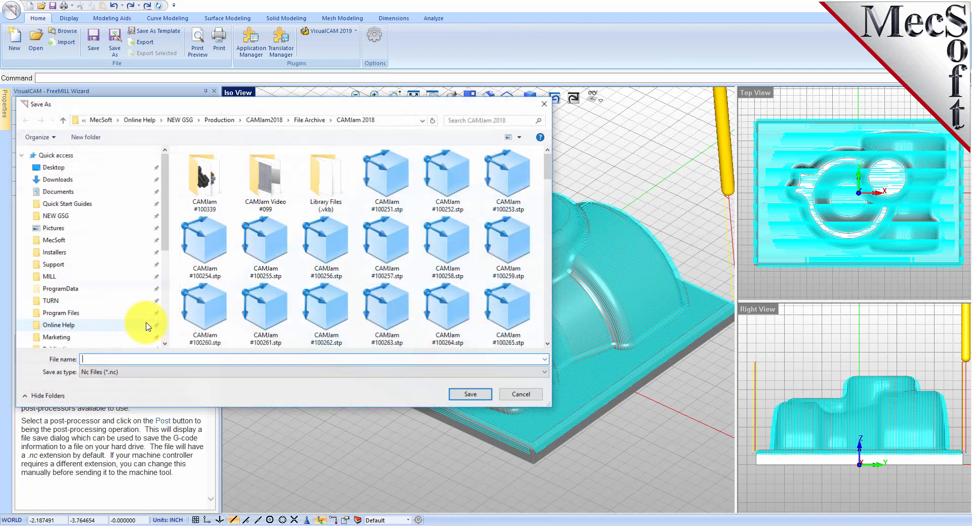
{"action": "type", "text": "CC"}
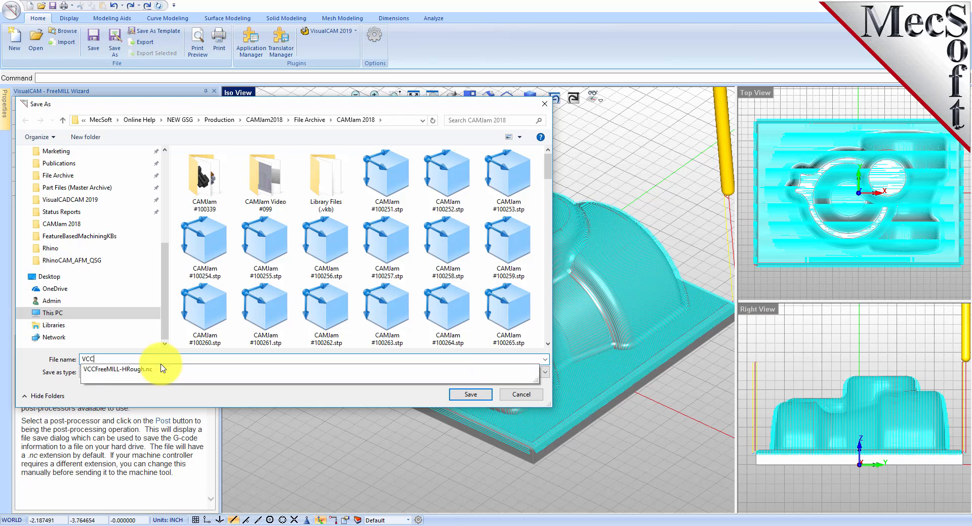
{"action": "type", "text": "FreeMILL-PFinish.nc"}
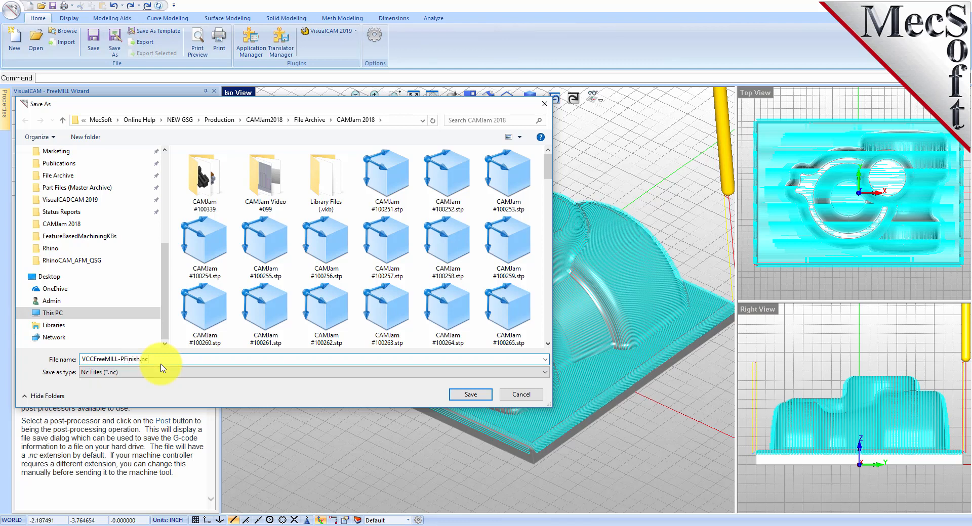
{"action": "left_click", "coordinate": [463, 394]}
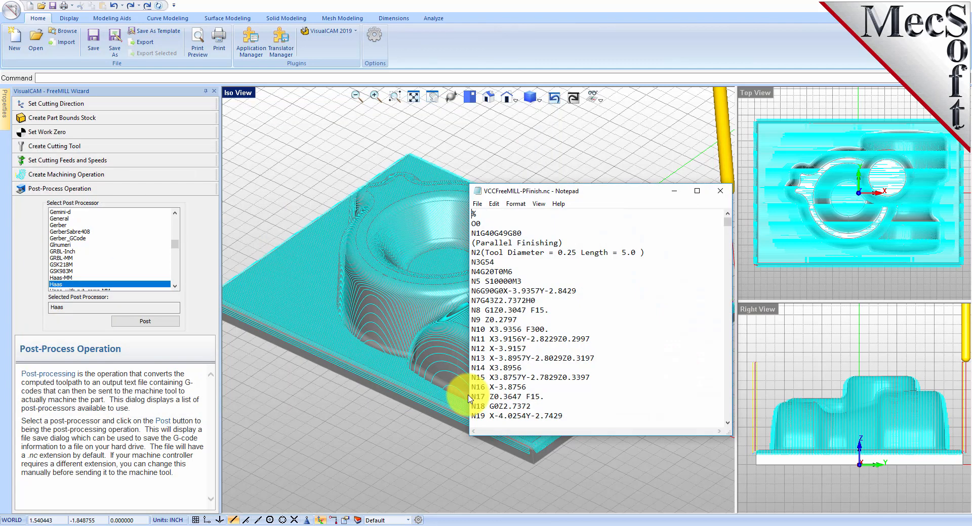
{"action": "left_click_drag", "start_coordinate": [562, 243], "coordinate": [472, 243]}
{"action": "mouse_move", "coordinate": [727, 223]}
{"action": "left_mouse_down"}
{"action": "mouse_move", "coordinate": [728, 415]}
{"action": "mouse_move", "coordinate": [730, 223]}
{"action": "left_mouse_up"}
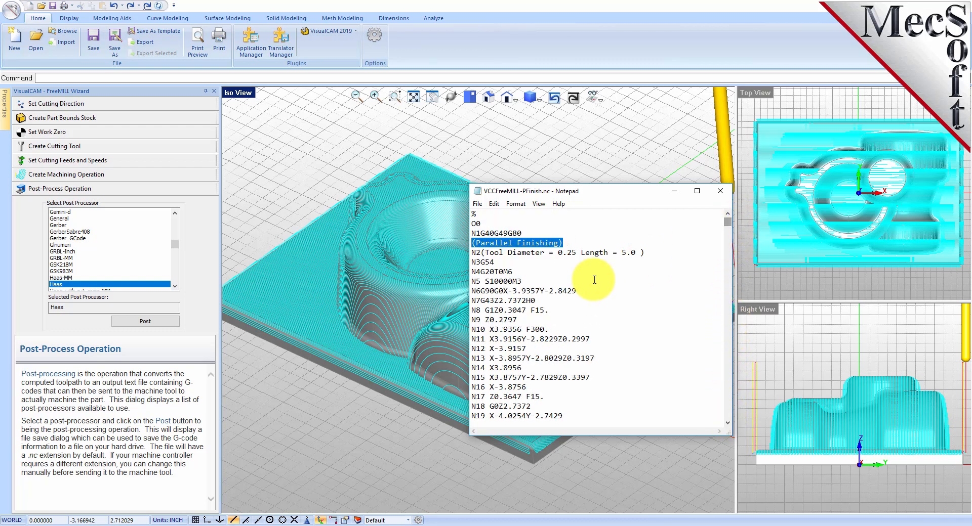